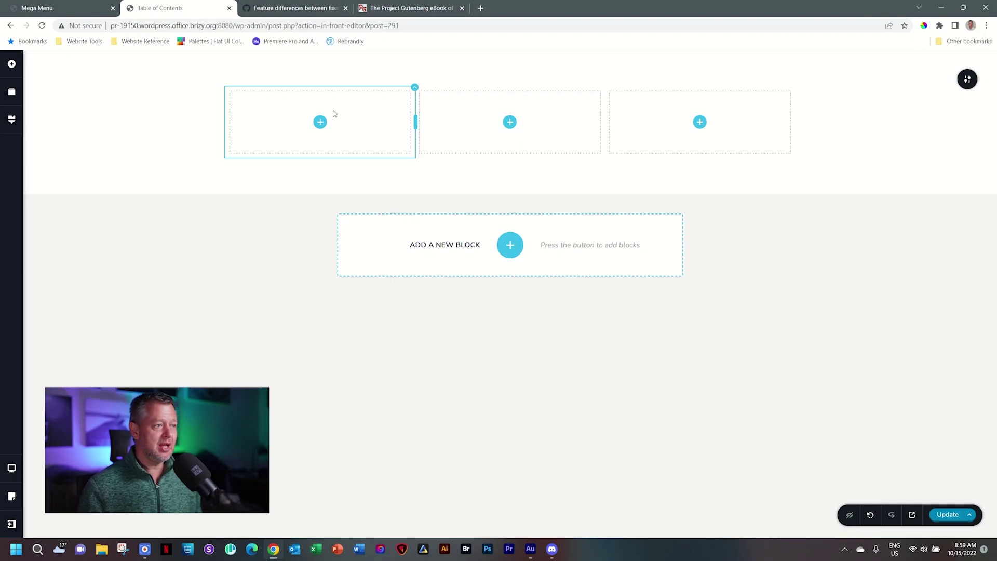
- Drop a Flip Box into the first column, creating a grey card with a yellow star and sample paragraph
left_click(320, 123)
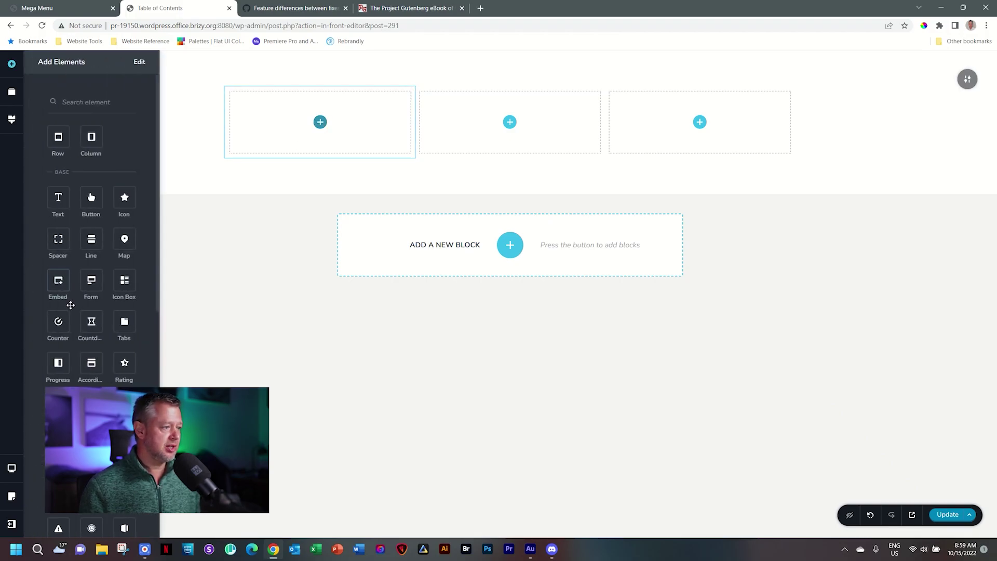
scroll(103, 308, "down", 5)
scroll(102, 308, "up", 3)
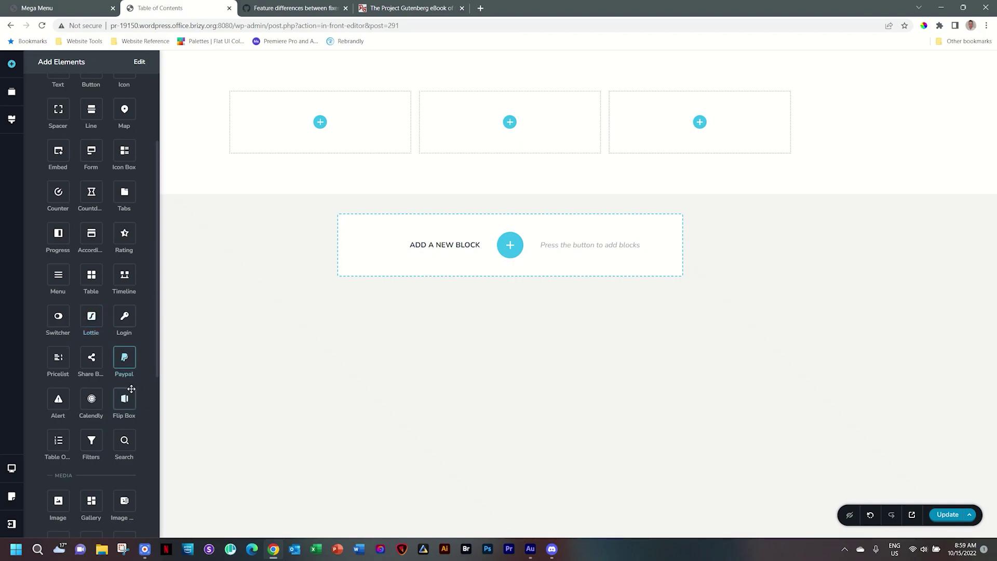
left_click_drag(124, 397, 321, 126)
left_click(339, 175)
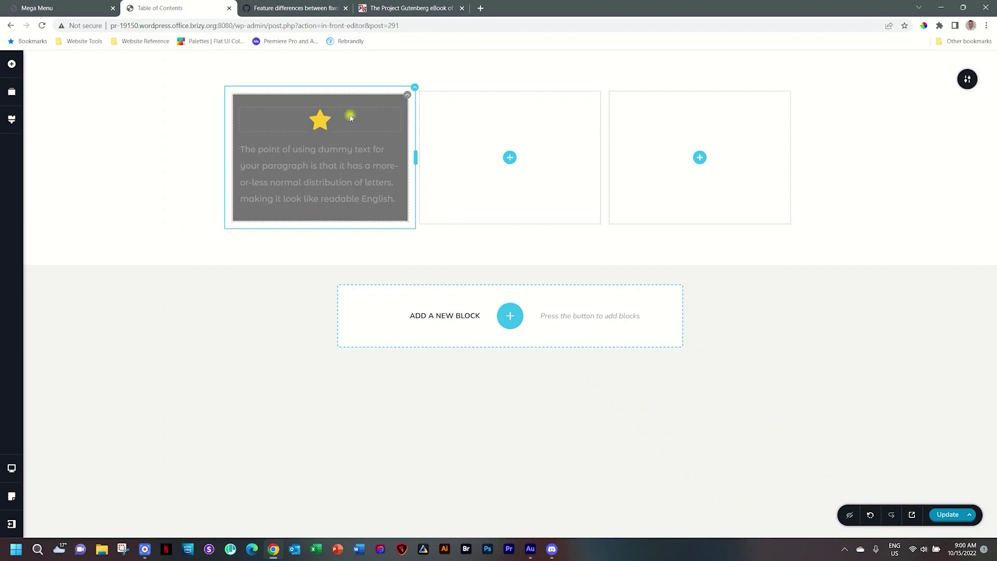
left_click(320, 120)
left_click(320, 198)
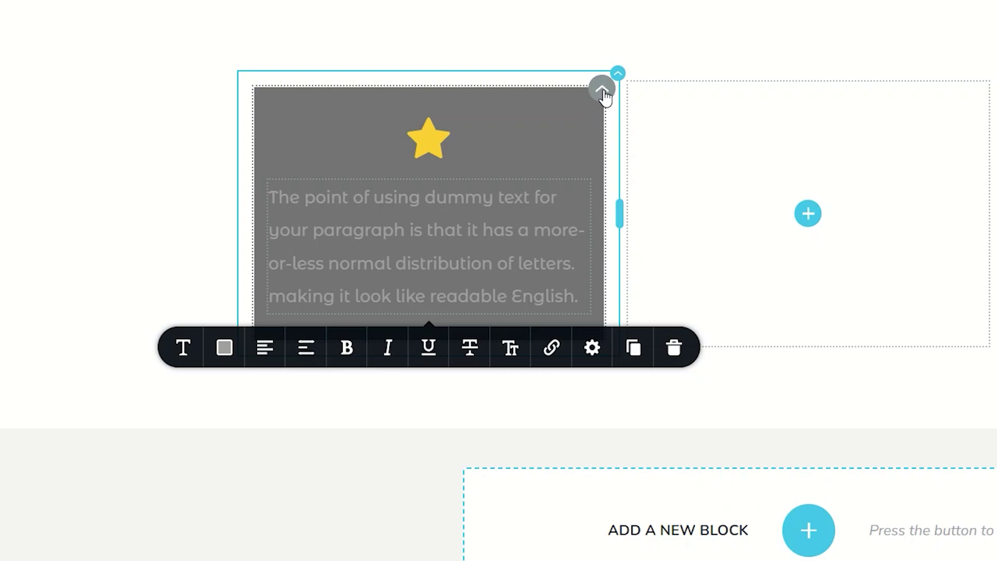
left_click(602, 92)
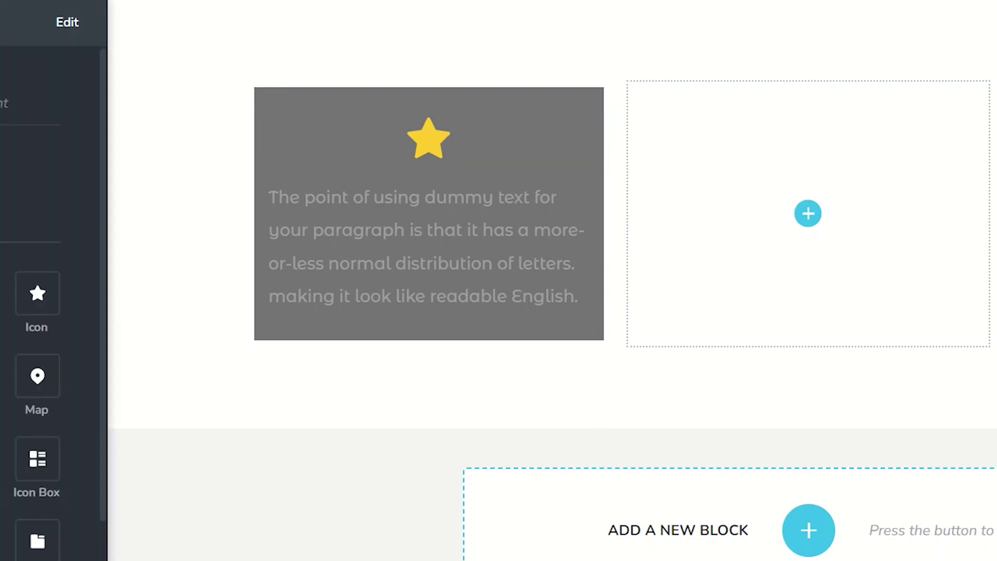
scroll(52, 312, "down", 3)
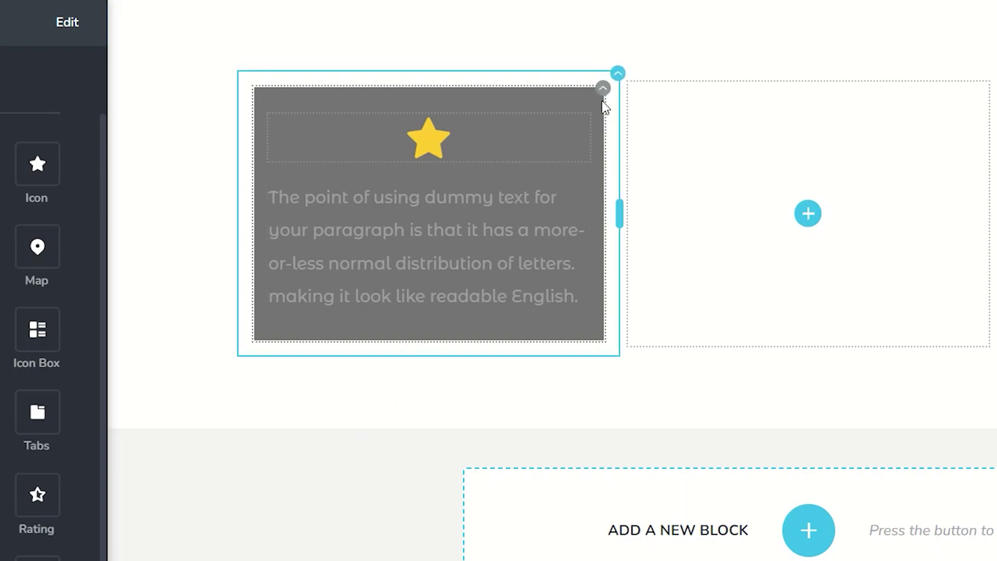
left_click(602, 89)
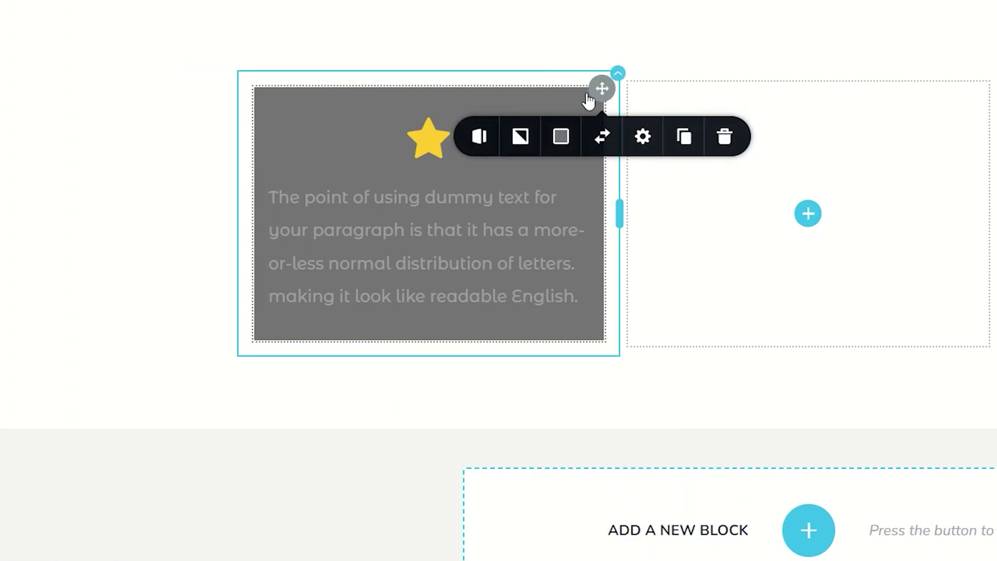
left_click(603, 148)
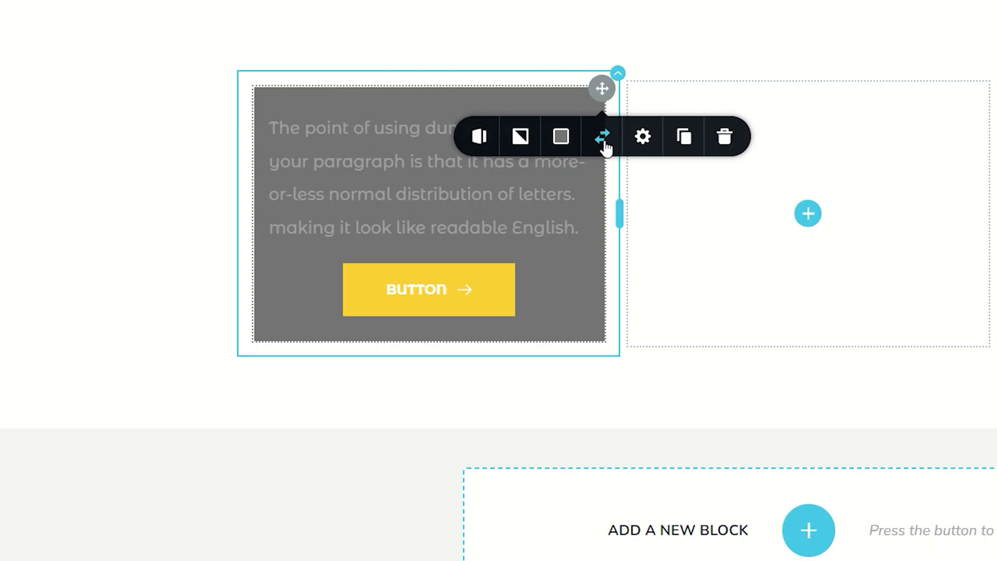
left_click(605, 146)
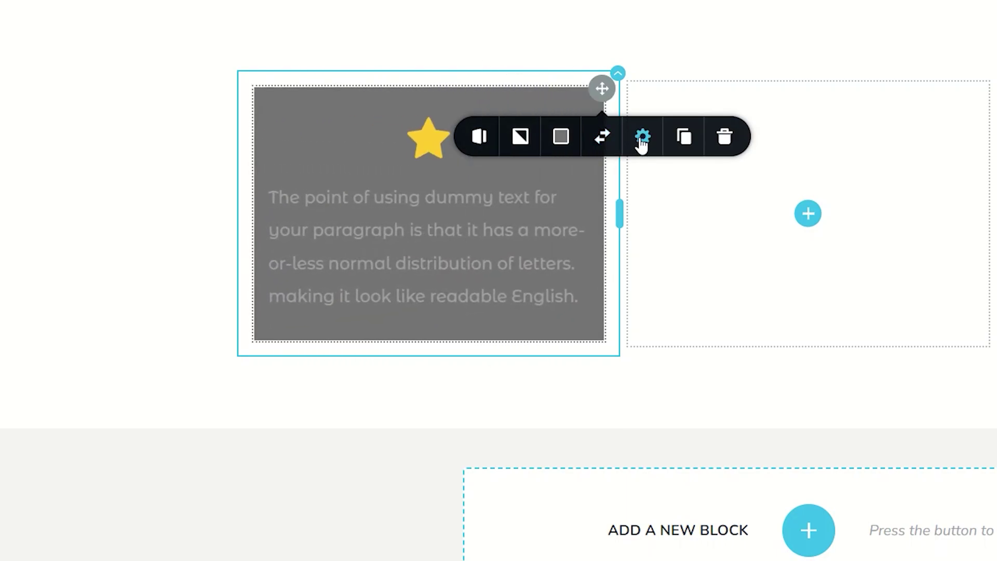
left_click(641, 144)
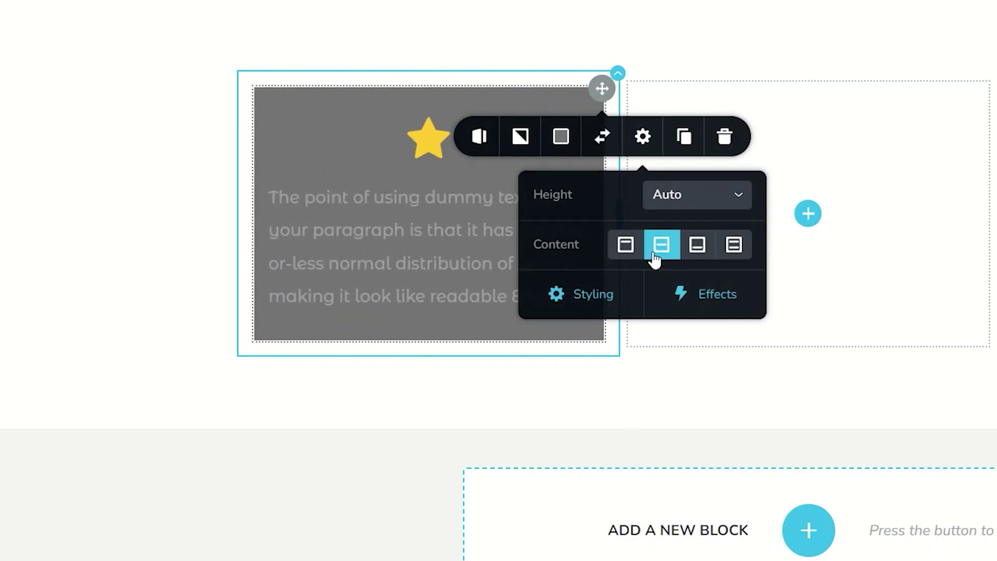
left_click(697, 201)
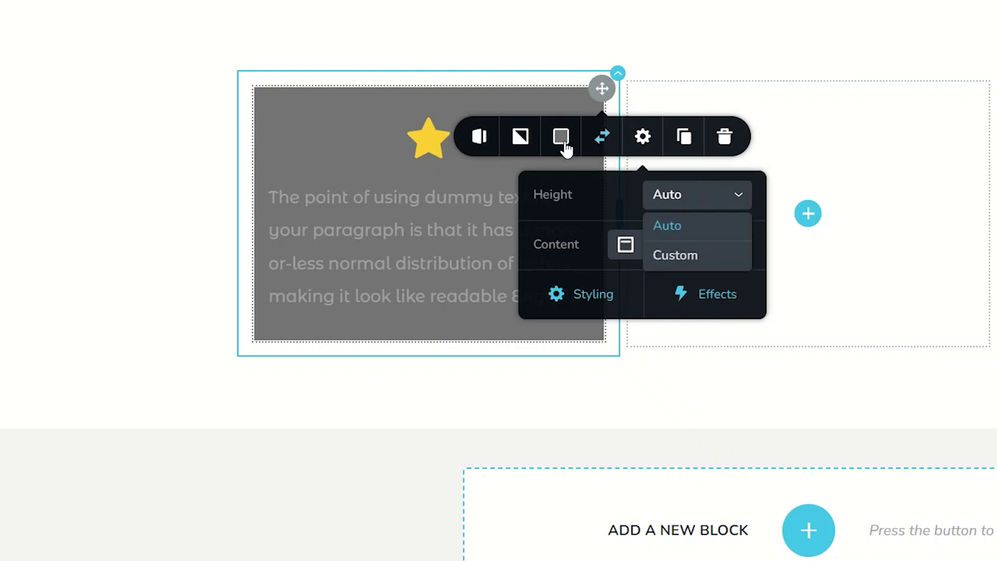
left_click(481, 138)
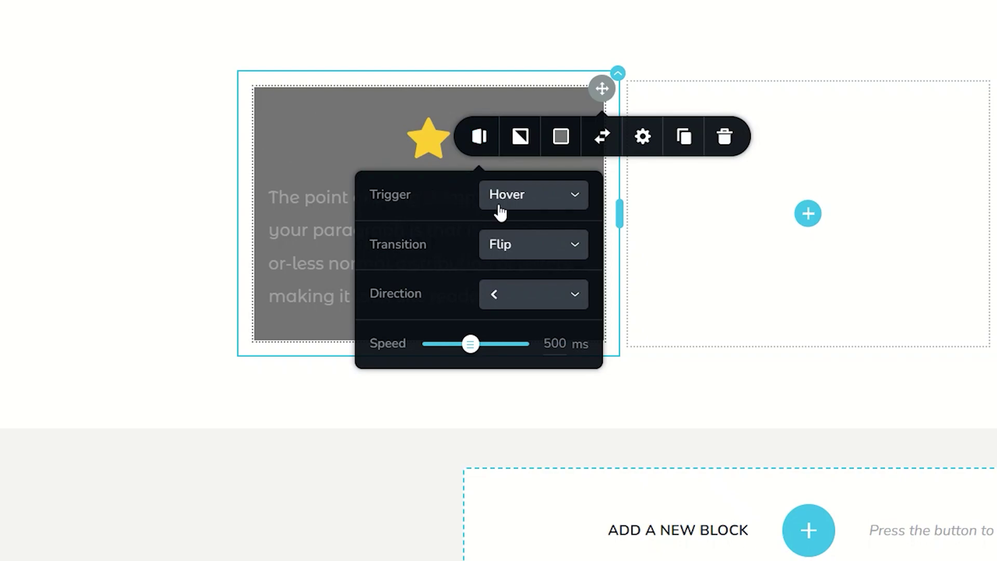
left_click(197, 212)
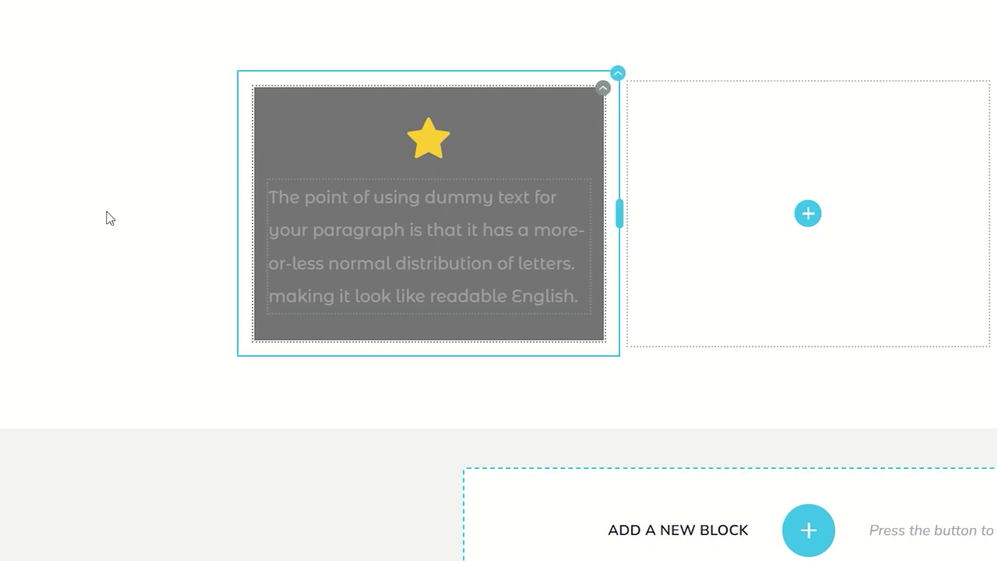
- In the flip box's effect settings, keep Hover as the trigger and Flip as the transition
left_click(602, 88)
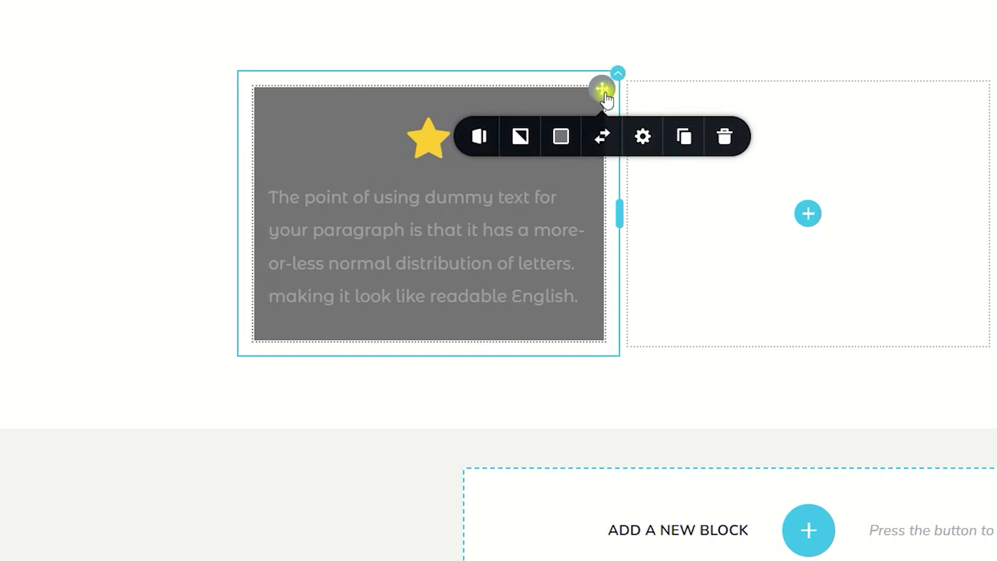
left_click(476, 141)
left_click(501, 200)
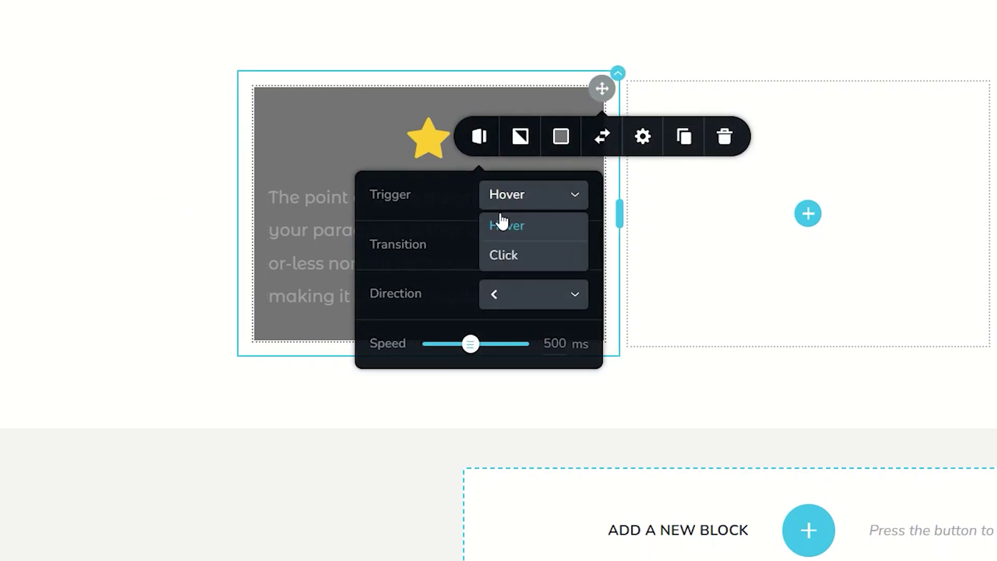
left_click(518, 197)
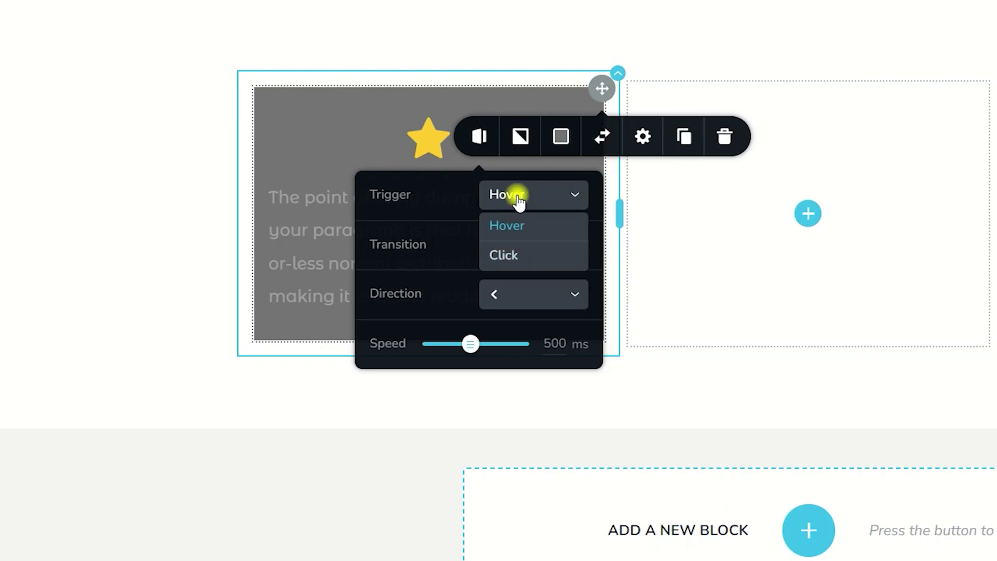
left_click(434, 249)
left_click(507, 248)
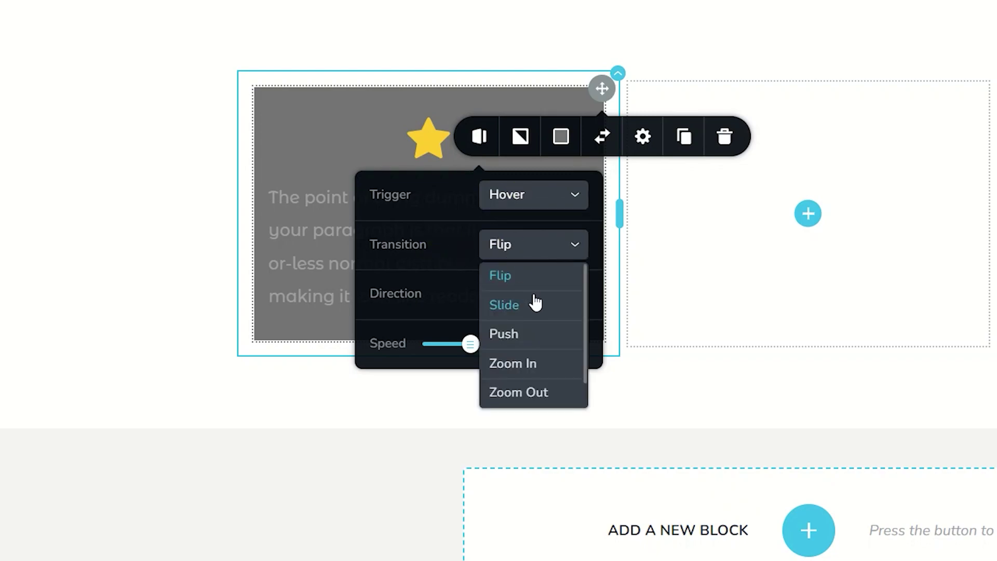
scroll(533, 337, "down", 1)
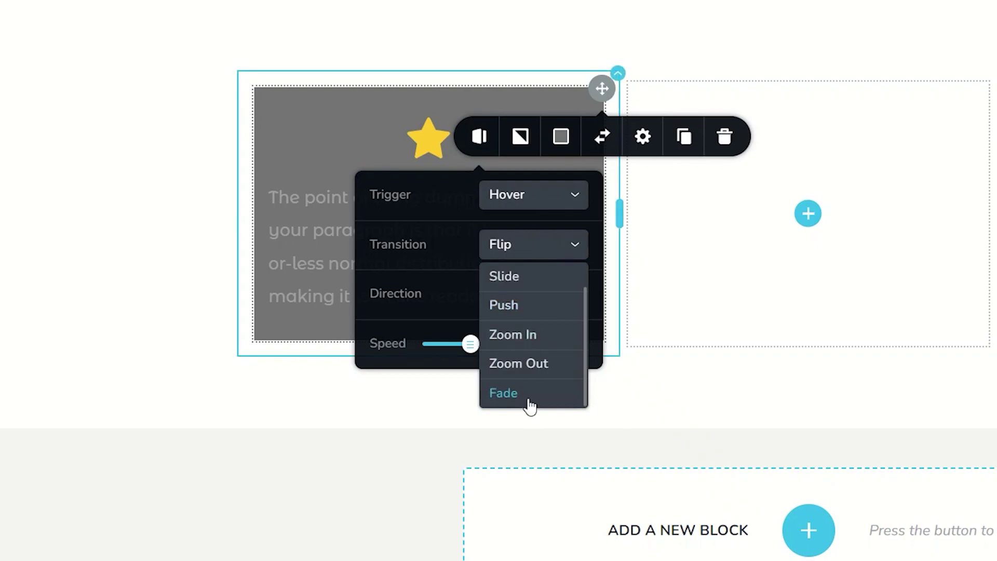
left_click(529, 245)
left_click(439, 244)
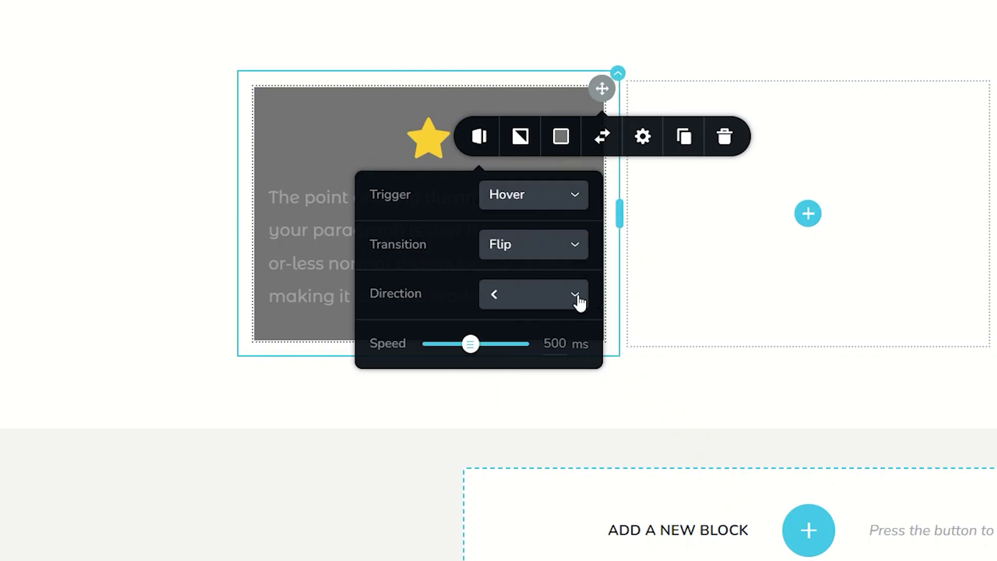
- Set the flip direction to upward (^) and deselect the card
left_click(575, 296)
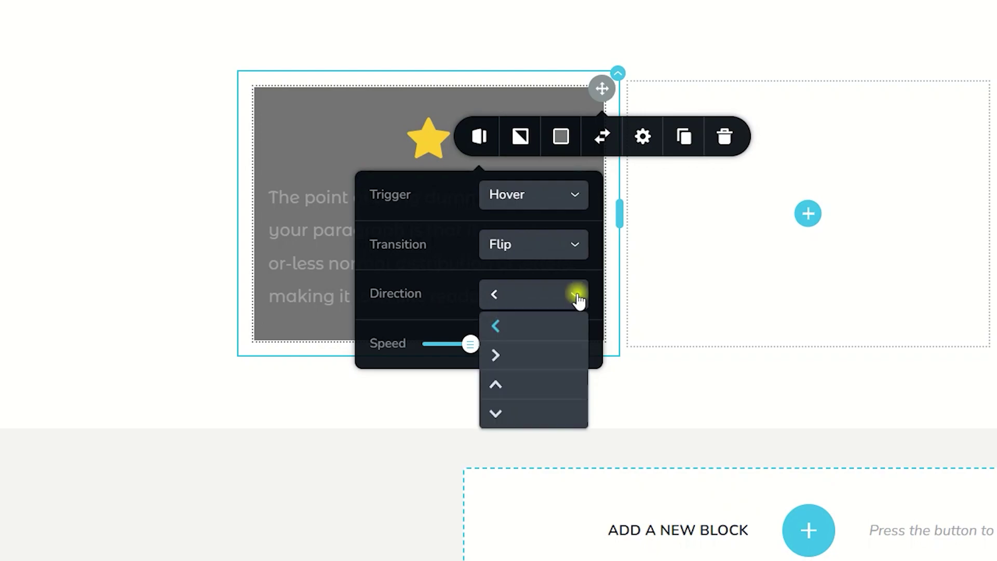
left_click(495, 358)
left_click(501, 312)
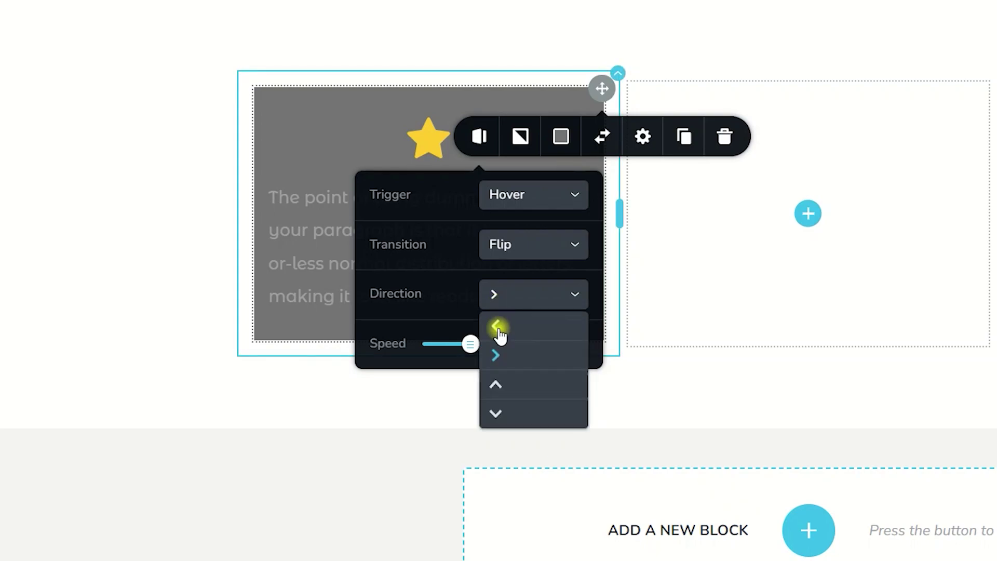
left_click(501, 387)
left_click(205, 241)
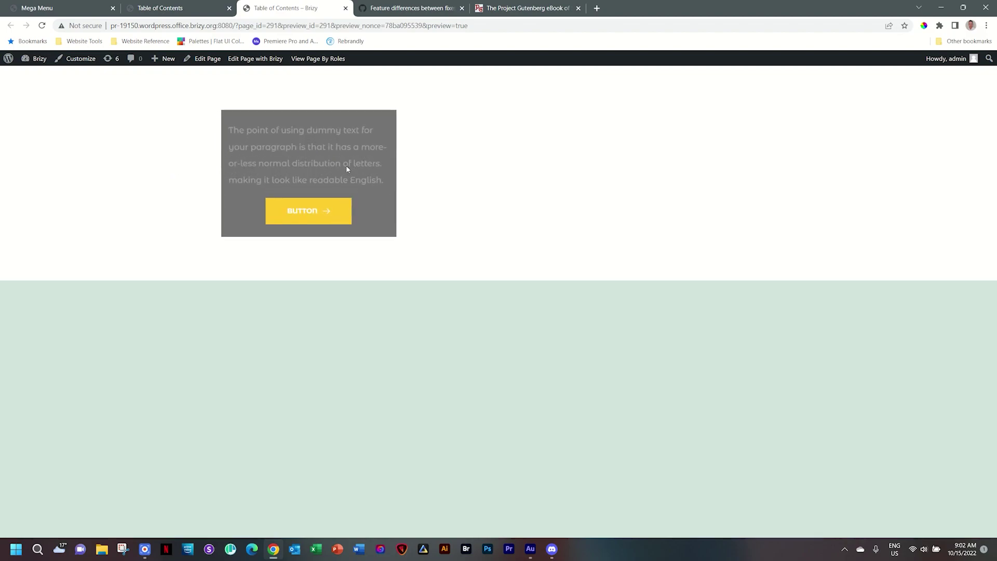
- Change the flip box transition from Flip to Fade in the editor, then return to the preview tab
left_click(154, 7)
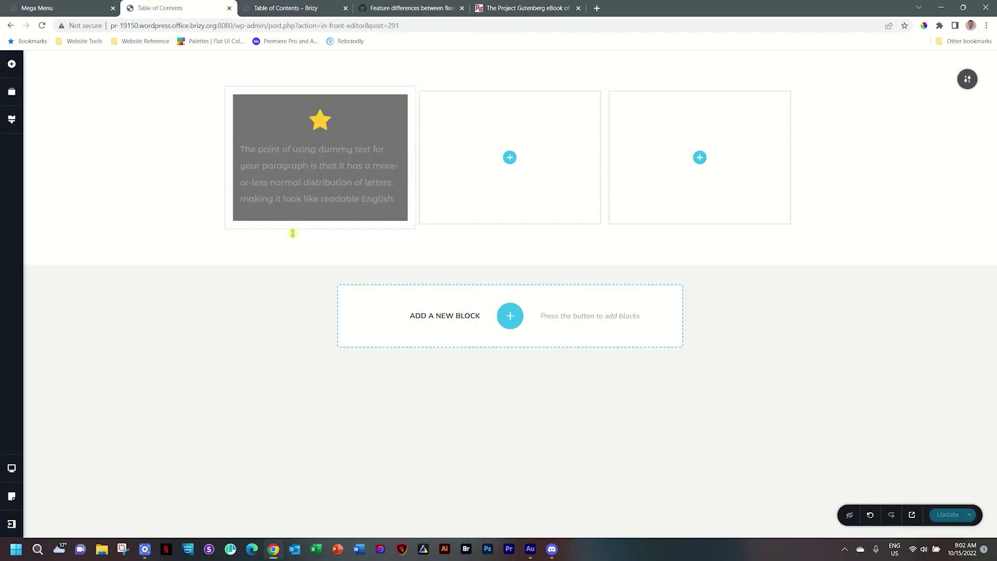
left_click(406, 99)
left_click(345, 119)
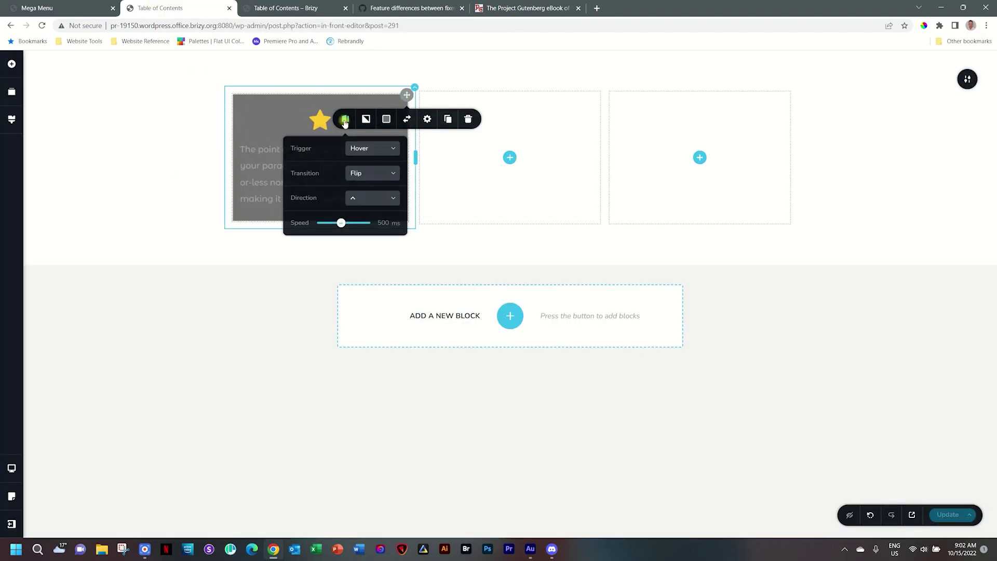
left_click(354, 175)
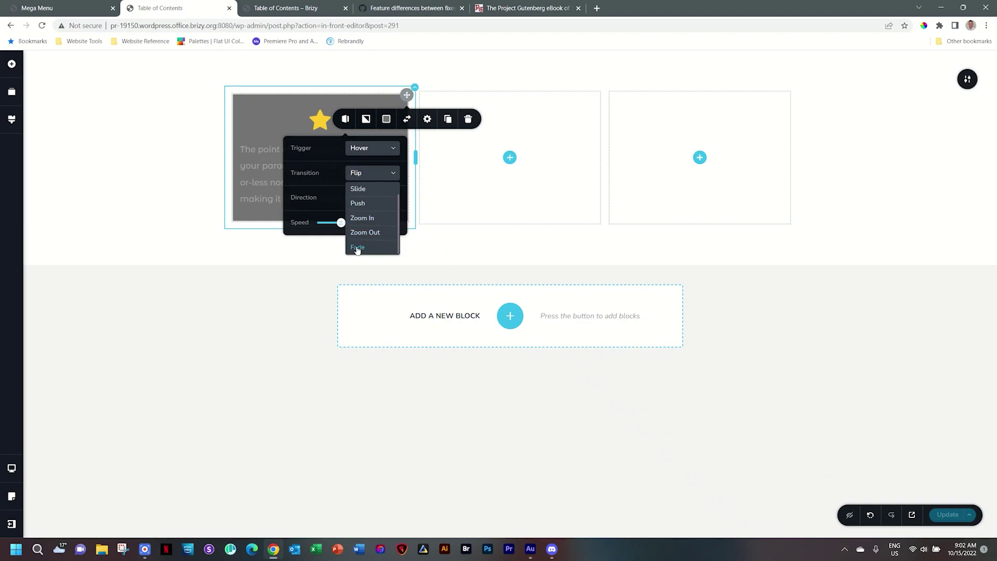
left_click(356, 246)
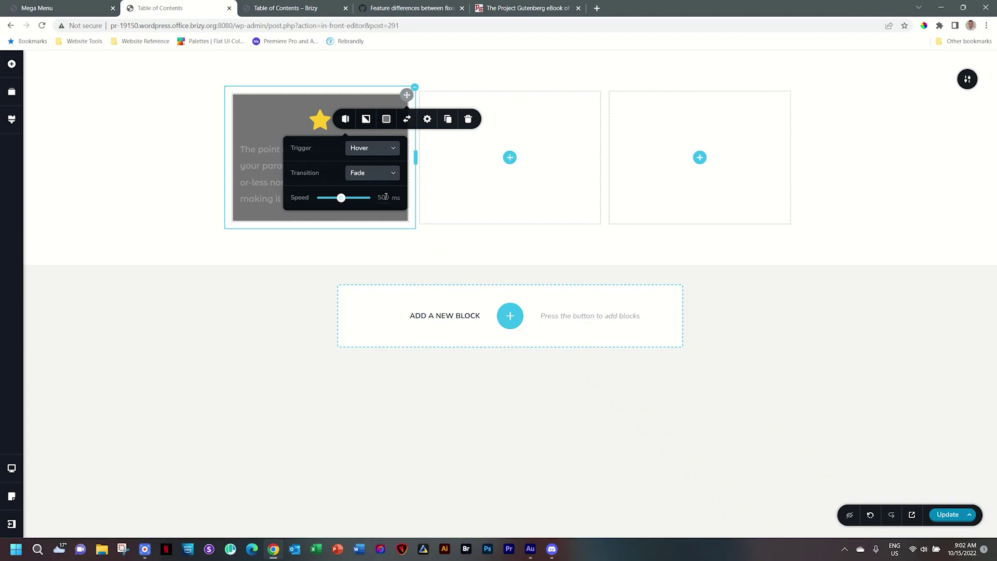
left_click(147, 157)
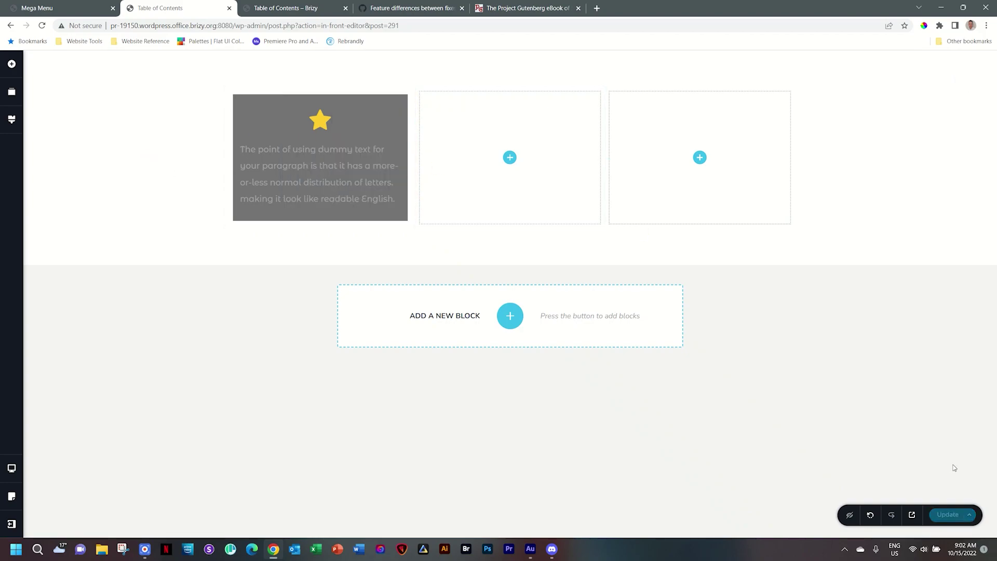
left_click(285, 5)
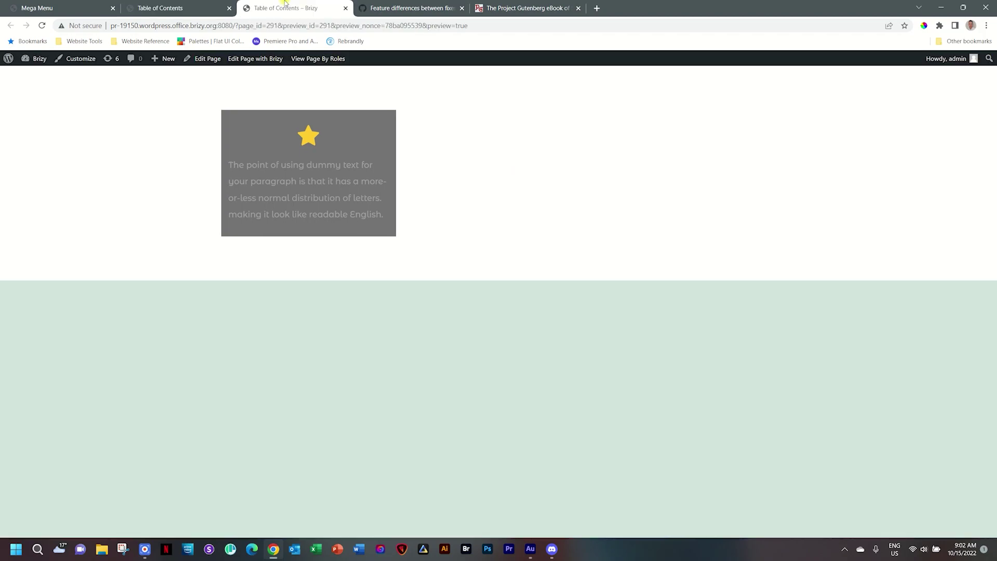
- Reload the preview to test the Fade transition, then go back to the page editor
left_click(42, 26)
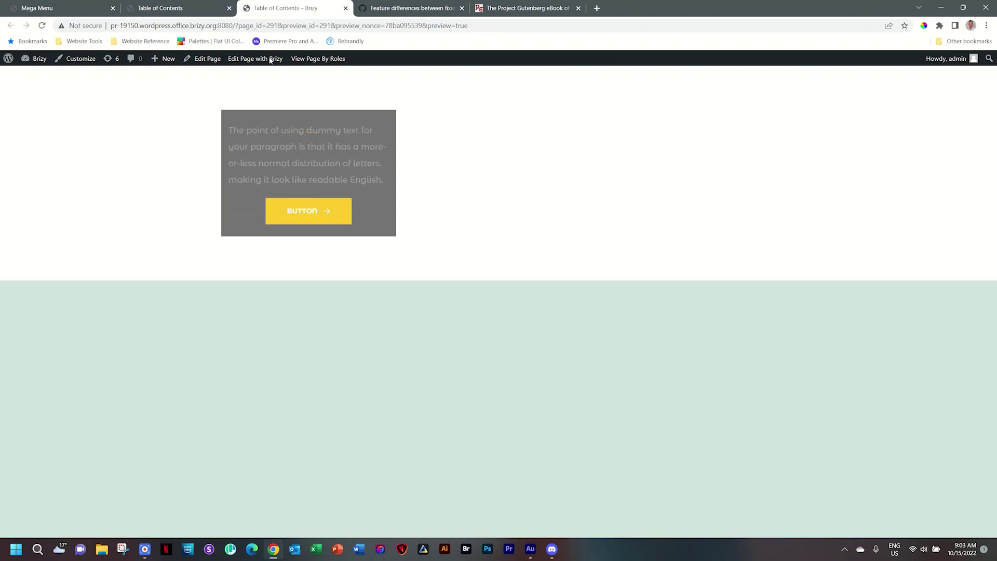
left_click(197, 5)
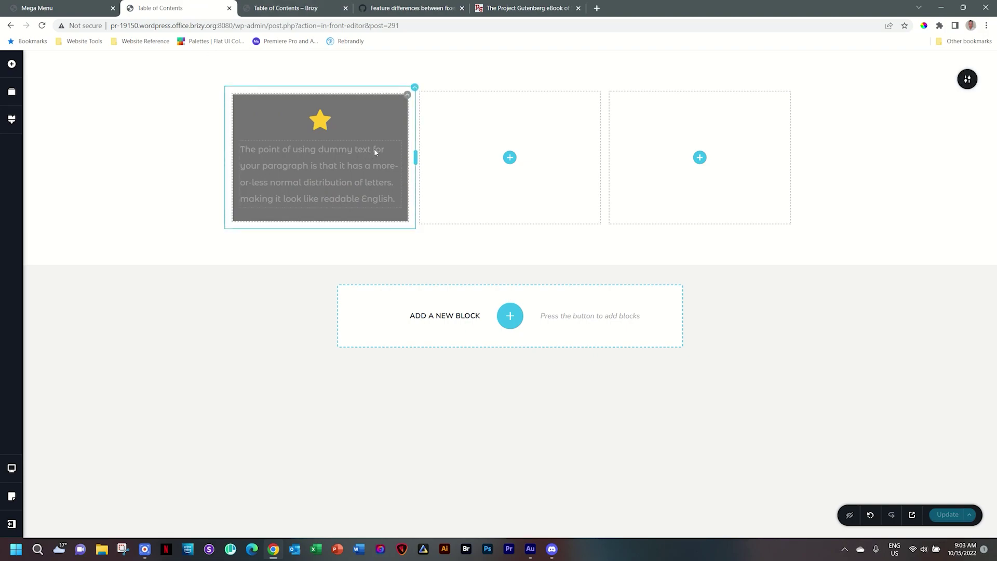
left_click(12, 63)
- Add a white 'Heading 1' text block at the top of the grey card
left_click_drag(58, 197, 331, 110)
triple_click(324, 130)
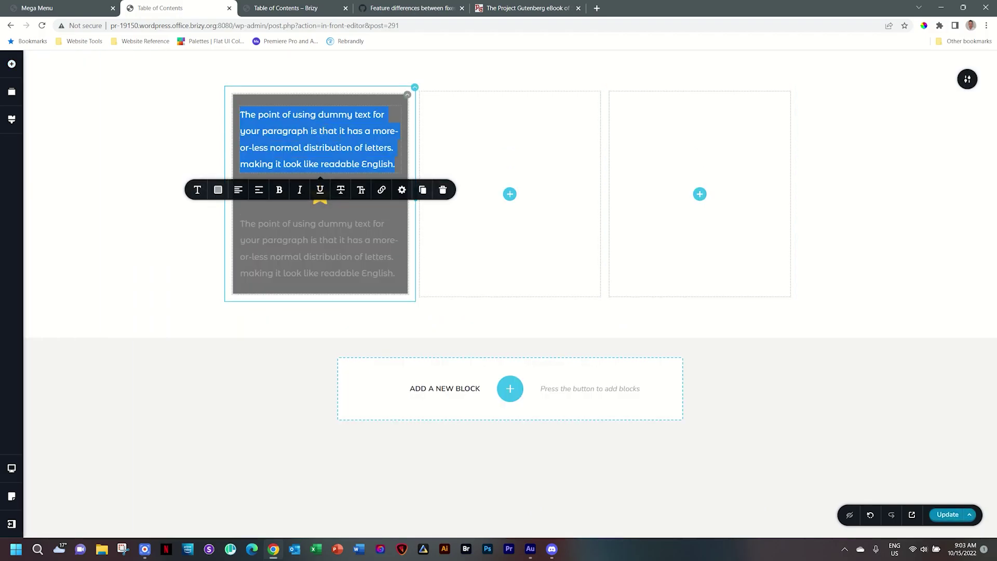
type("Heading 1")
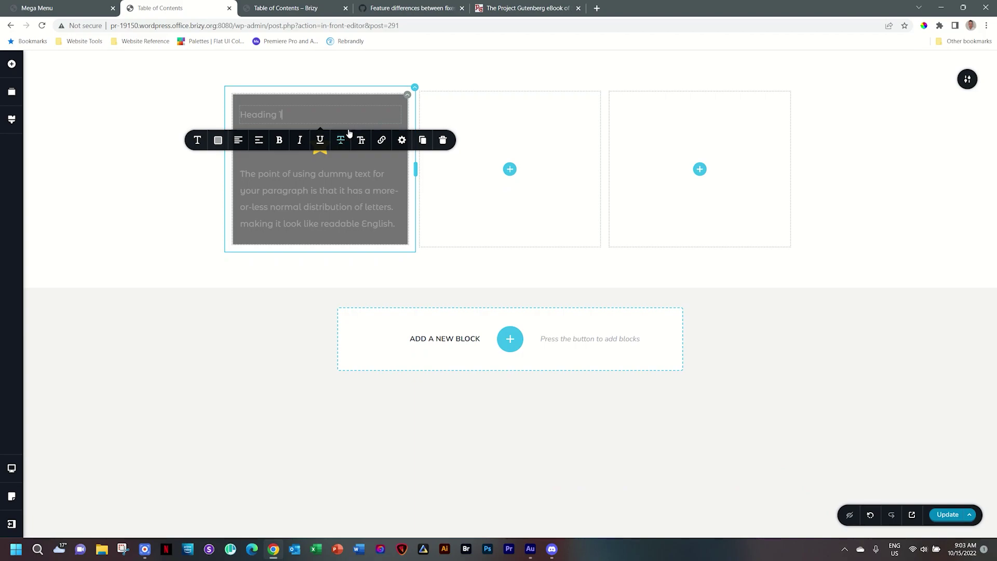
left_click(219, 140)
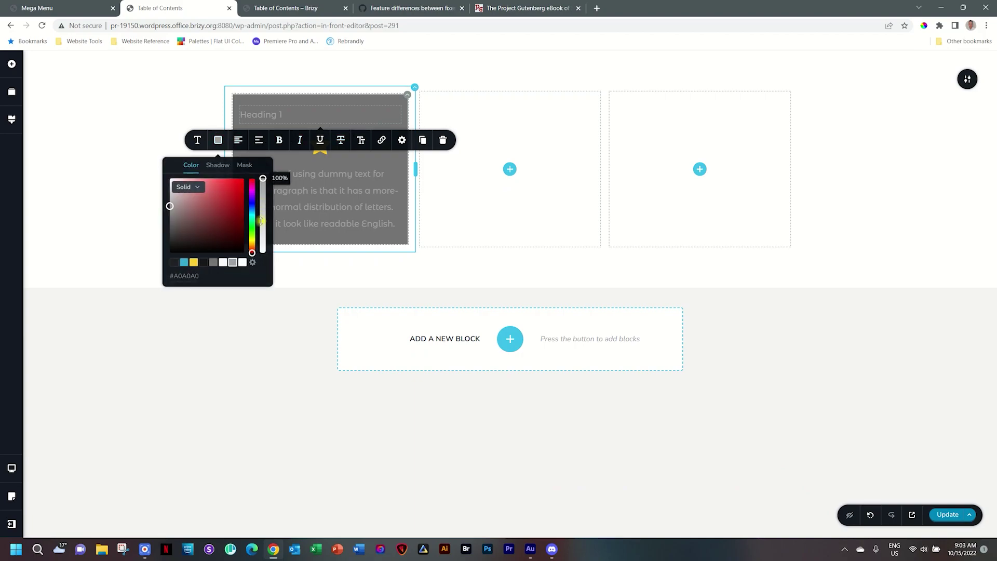
left_click(243, 263)
left_click(341, 220)
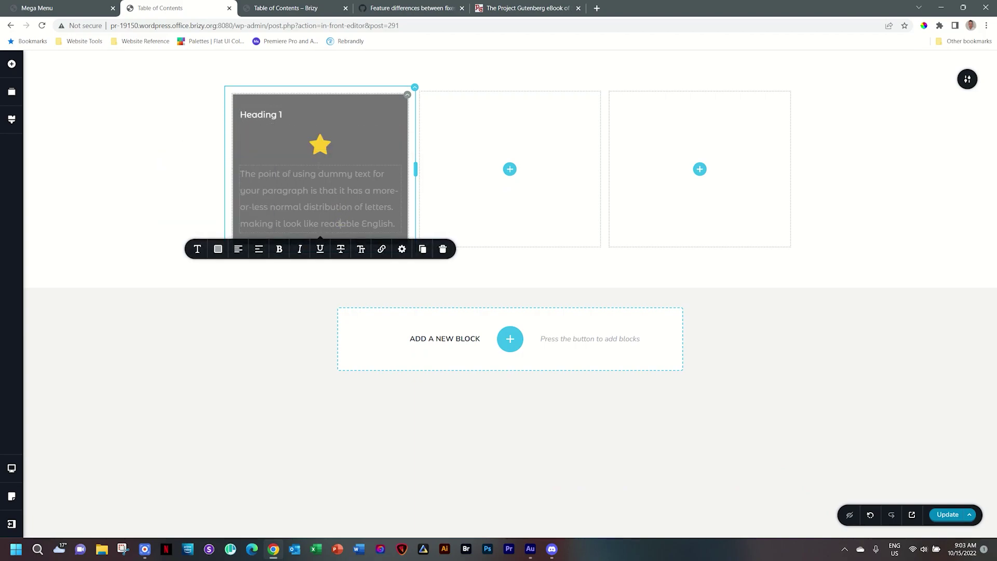
- Delete the star icon from the card
left_click(325, 146)
left_click(380, 173)
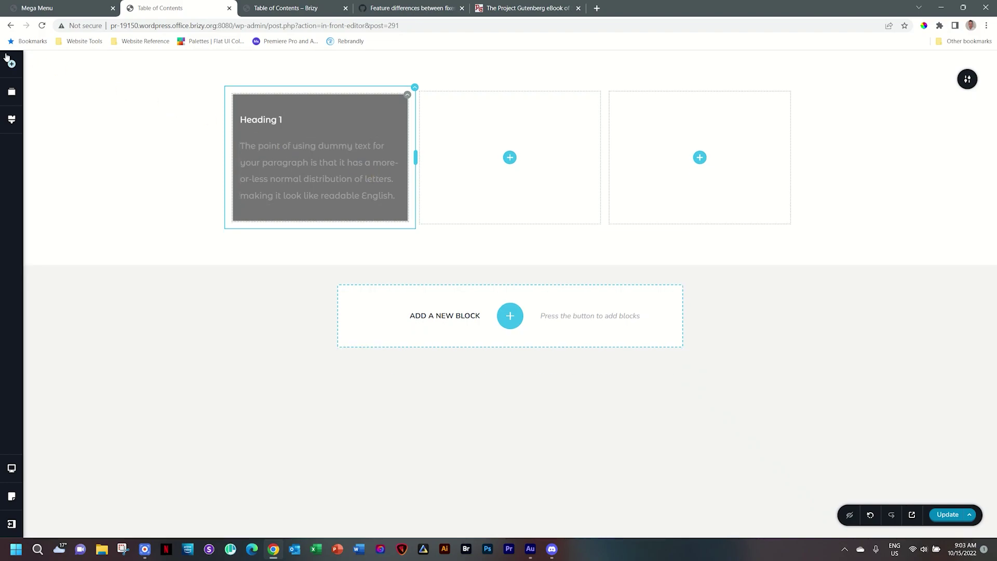
left_click(11, 62)
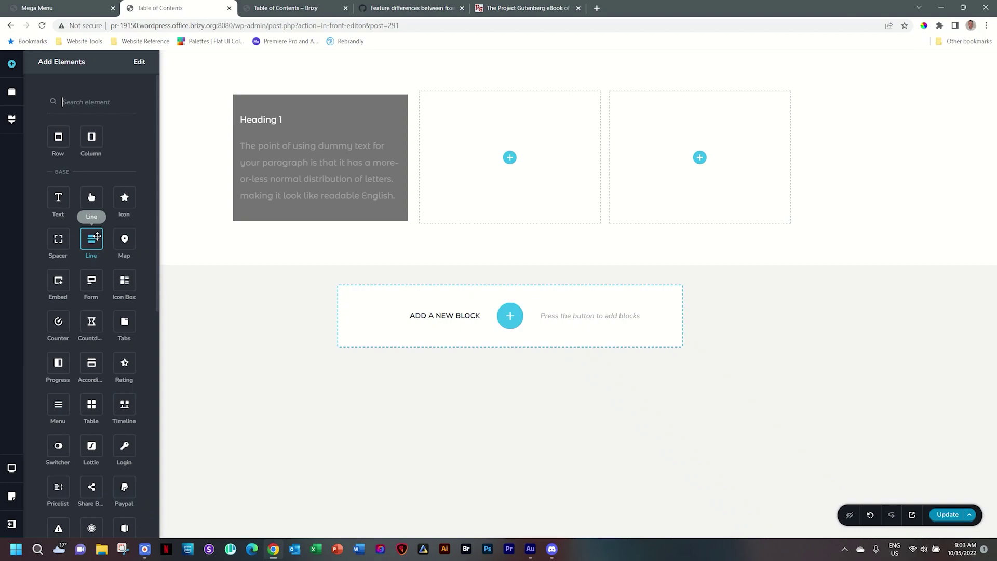
- Place an empty Image element between Heading 1 and the paragraph
scroll(97, 240, "down", 6)
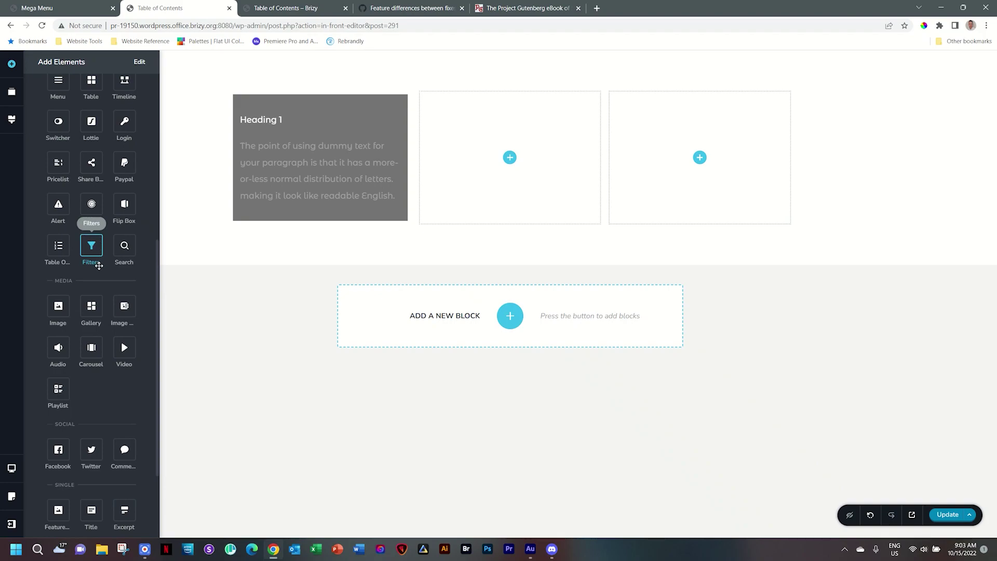
left_click_drag(58, 306, 292, 134)
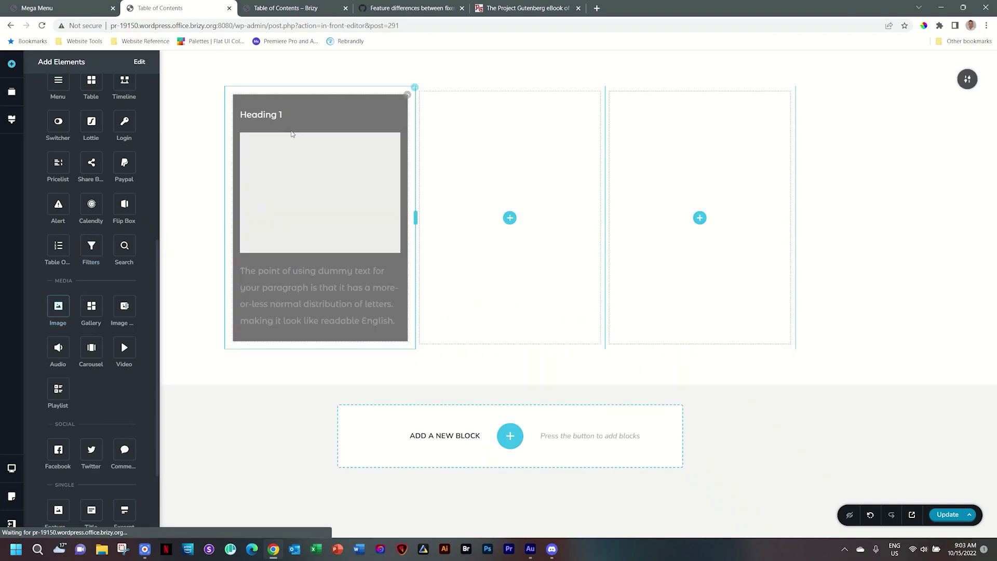
left_click(261, 271)
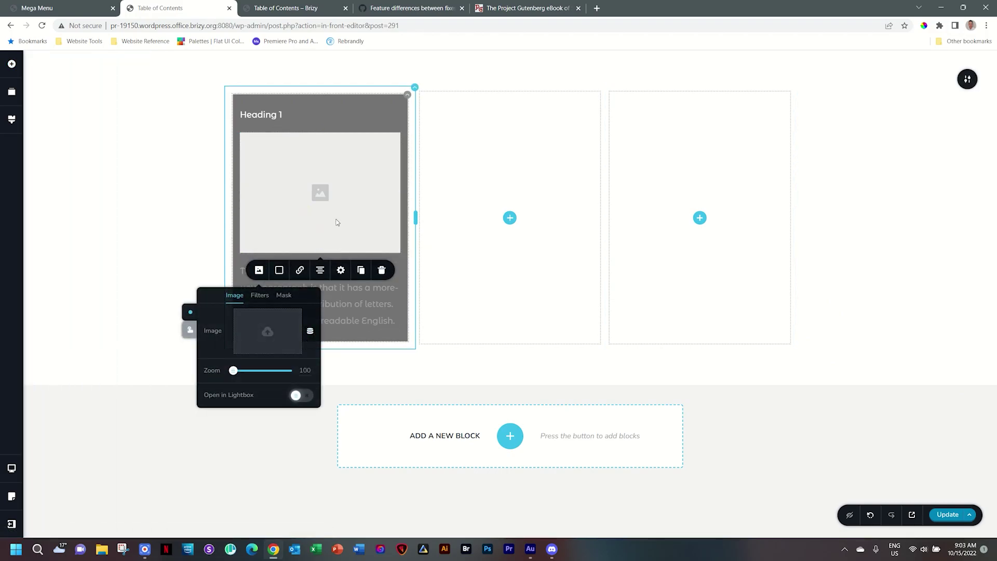
left_click(267, 330)
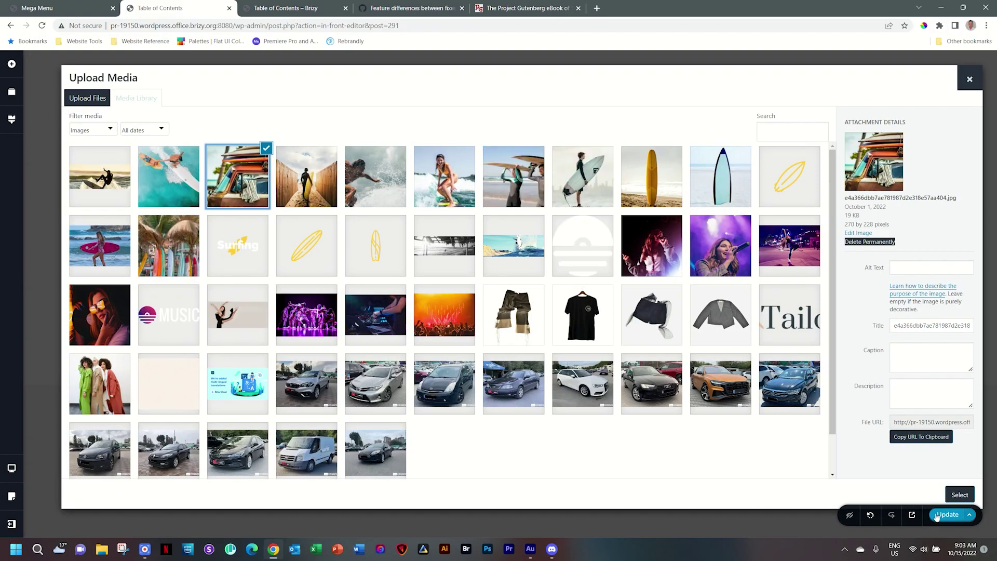
key("Escape")
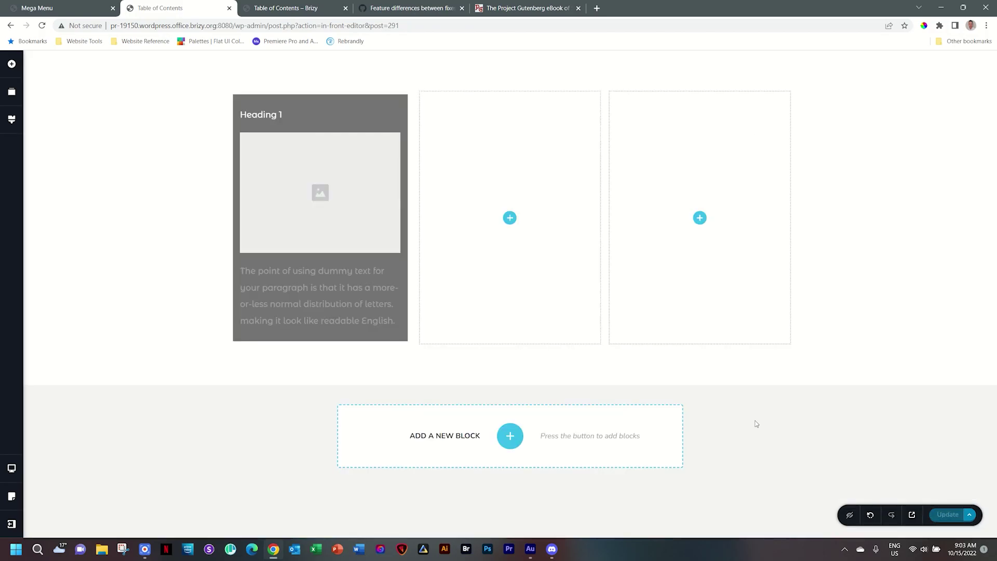
- Style the paragraph white, 16px, Light weight, with 1.8 line height
left_click(330, 289)
left_click(217, 246)
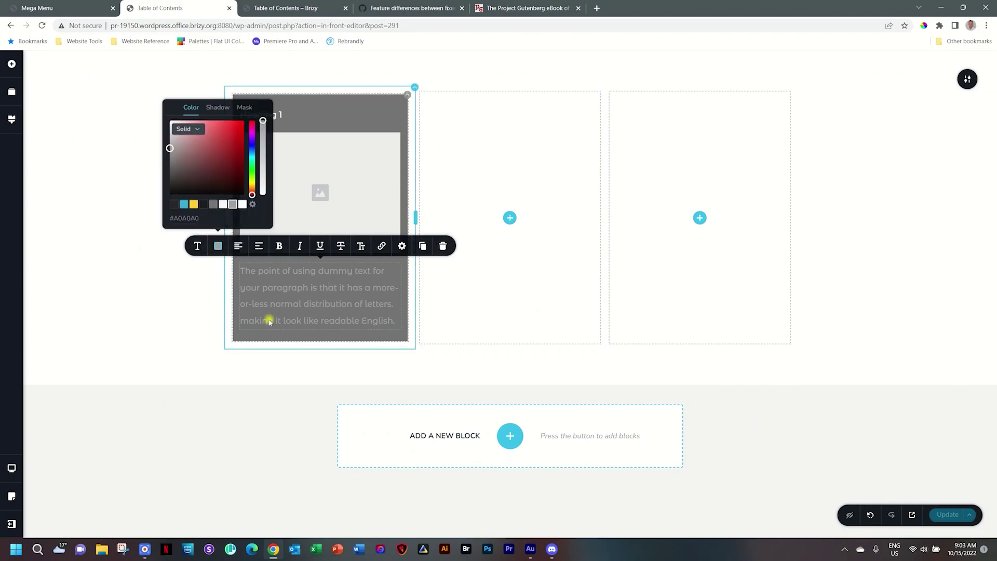
left_click(244, 204)
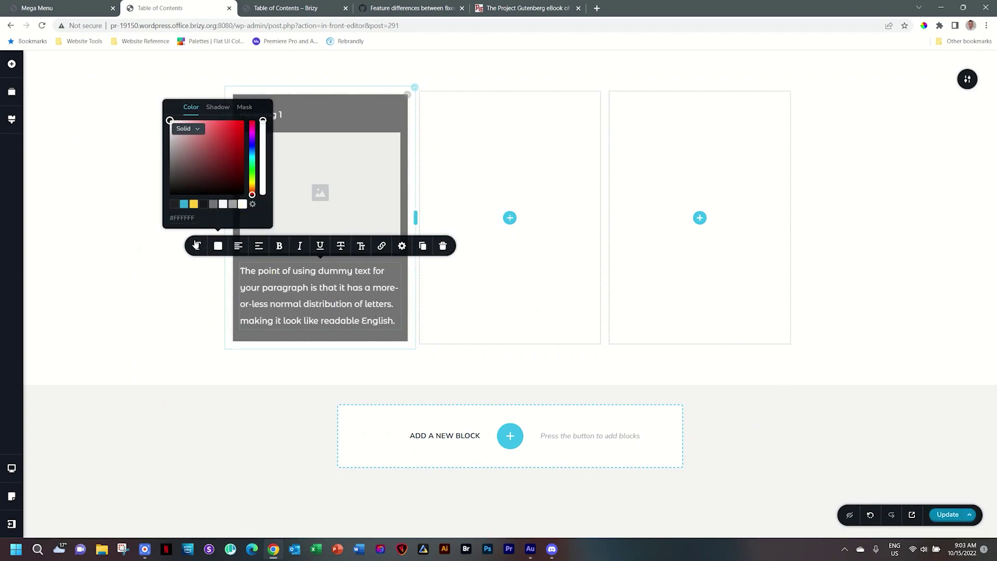
left_click(197, 245)
left_click(222, 189)
left_click(258, 185)
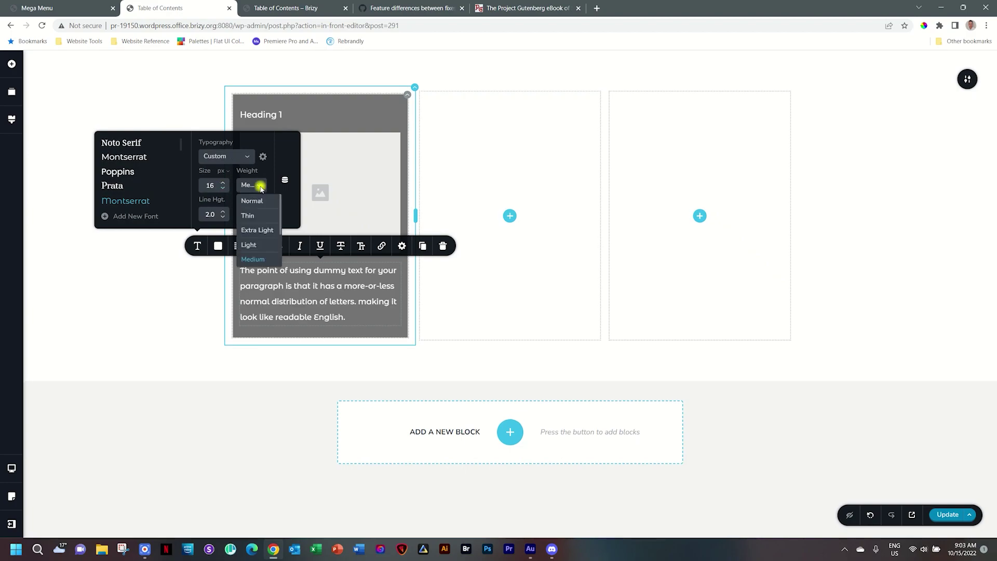
left_click(258, 243)
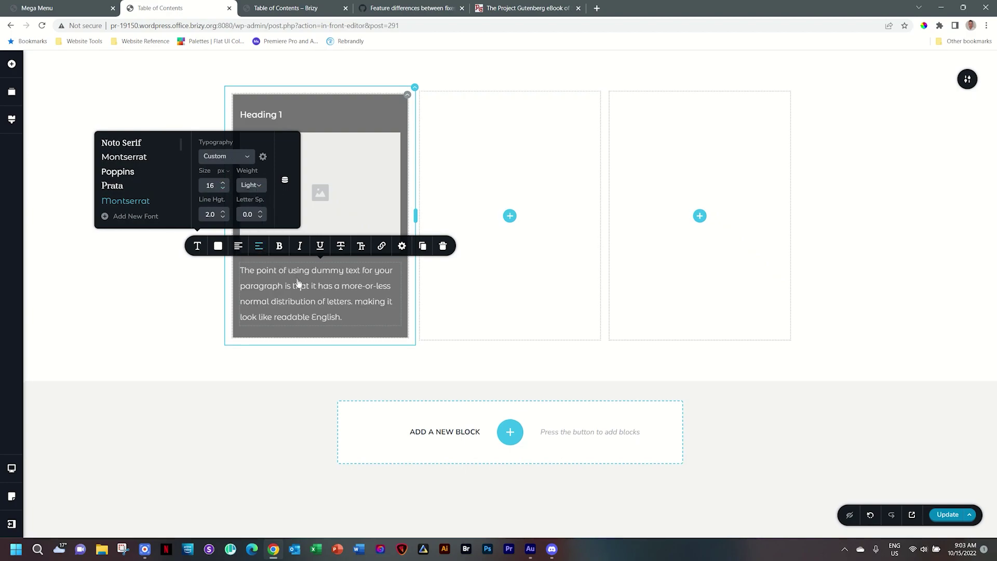
left_click(222, 218)
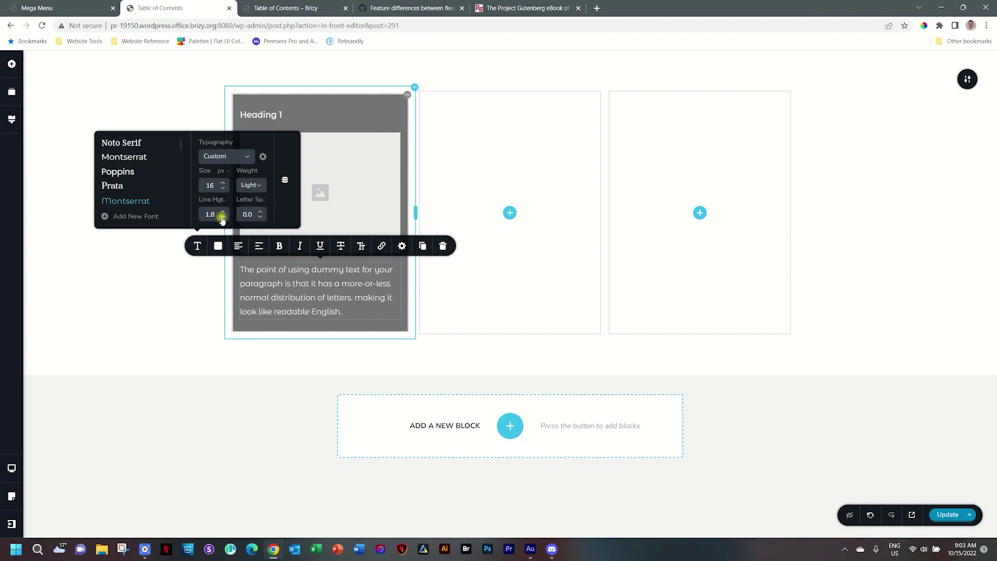
left_click(222, 218)
left_click(322, 298)
- Insert the van-with-surfboards photo from the media library into the card's image placeholder
left_click(320, 193)
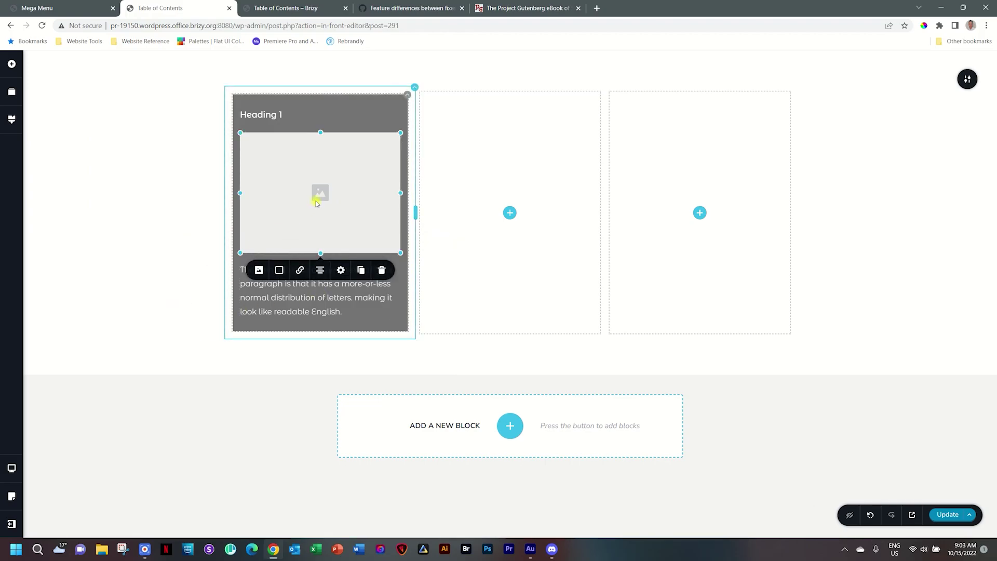
left_click(258, 269)
left_click(258, 330)
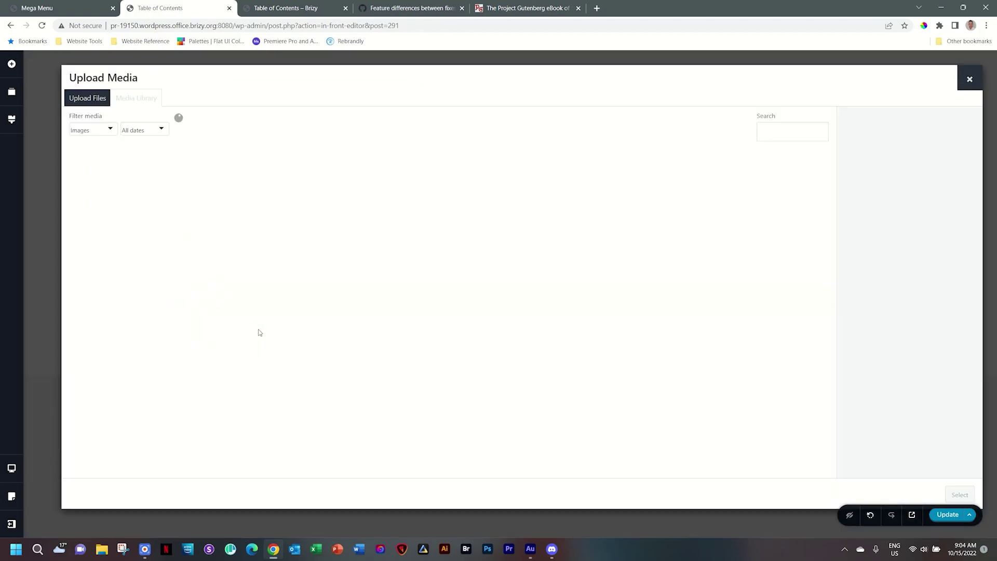
left_click(249, 192)
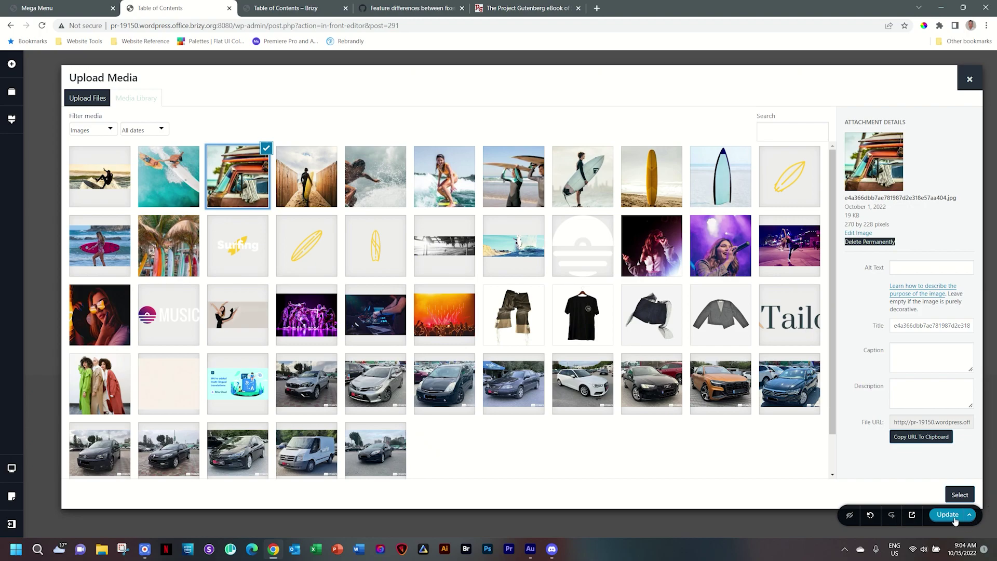
left_click(955, 497)
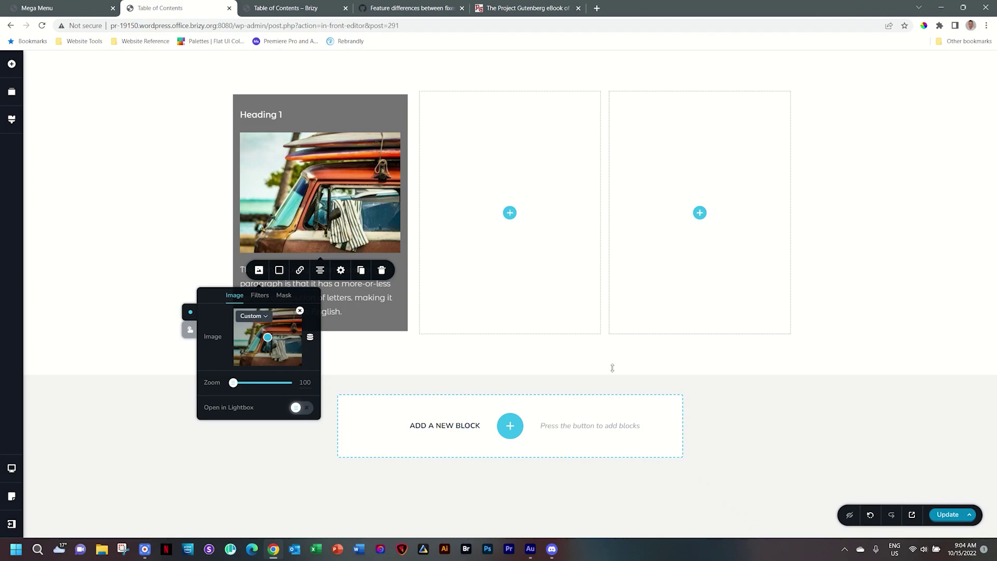
left_click(200, 246)
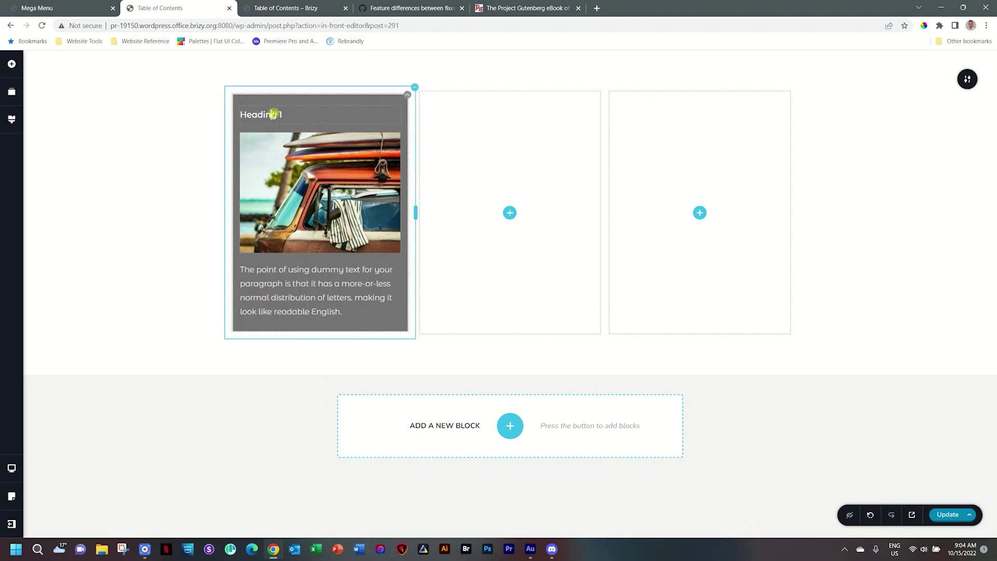
- Apply the Heading 1 typography preset to the card's heading
left_click(248, 118)
left_click(196, 140)
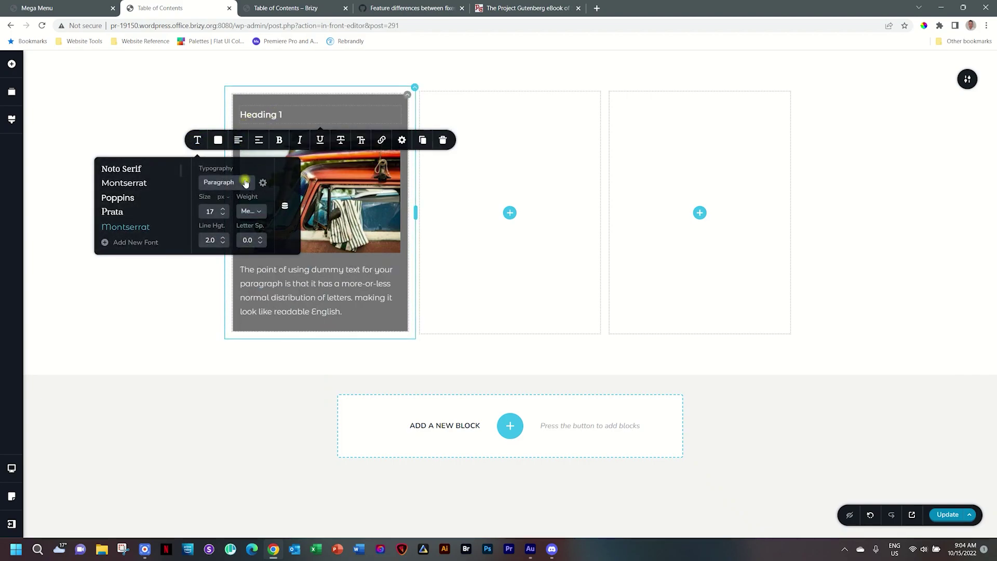
left_click(251, 185)
left_click(223, 257)
left_click(160, 319)
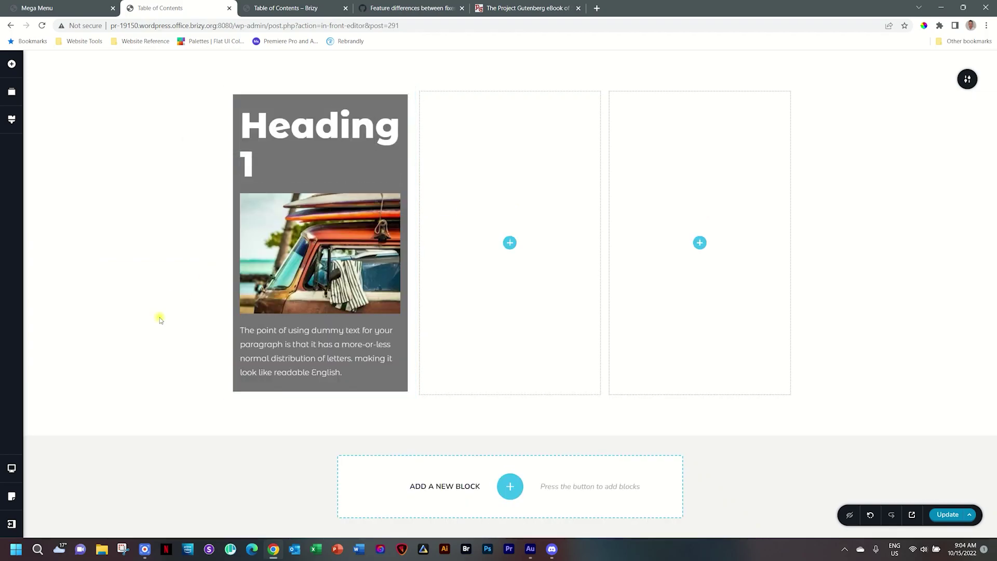
- Step the heading's font size down to 53px so it fits on one line
left_click(310, 134)
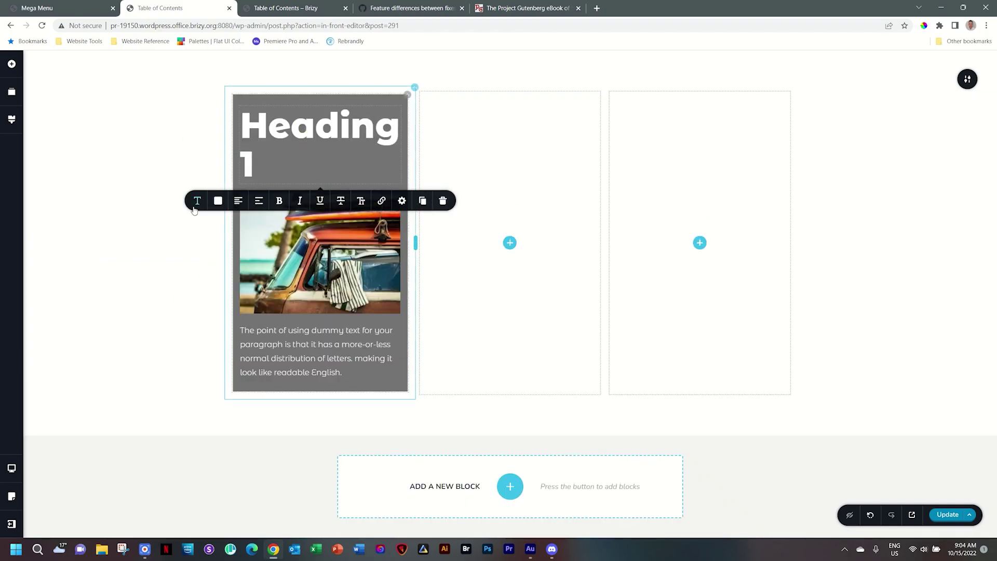
left_click(197, 201)
left_click(223, 275)
left_click(223, 274)
left_click(224, 275)
left_click(223, 274)
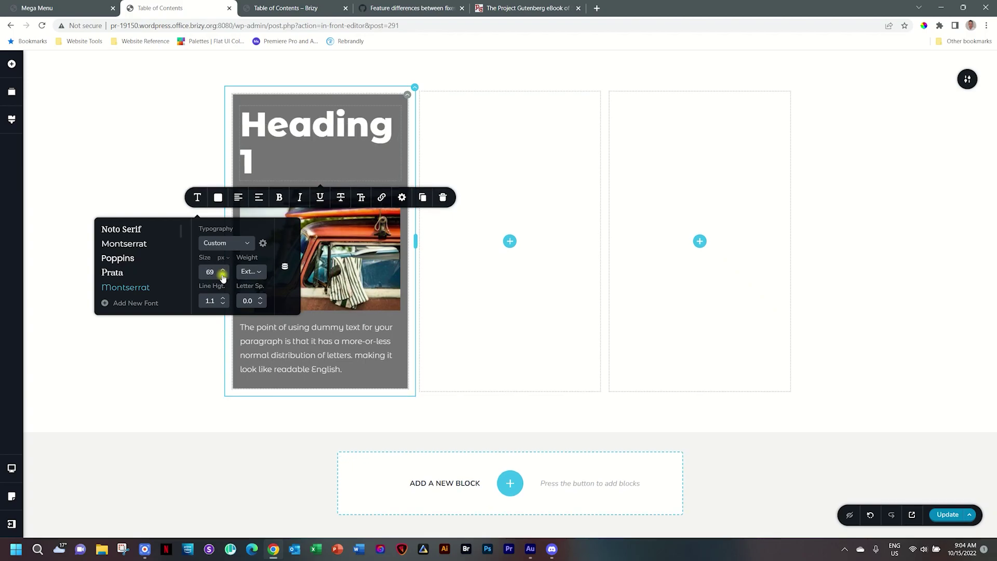
left_click(223, 274)
left_click(224, 274)
left_click(223, 275)
left_click(223, 275)
left_click(223, 275)
left_click(223, 275)
left_click(222, 276)
left_click(223, 276)
left_click(223, 276)
left_click(222, 275)
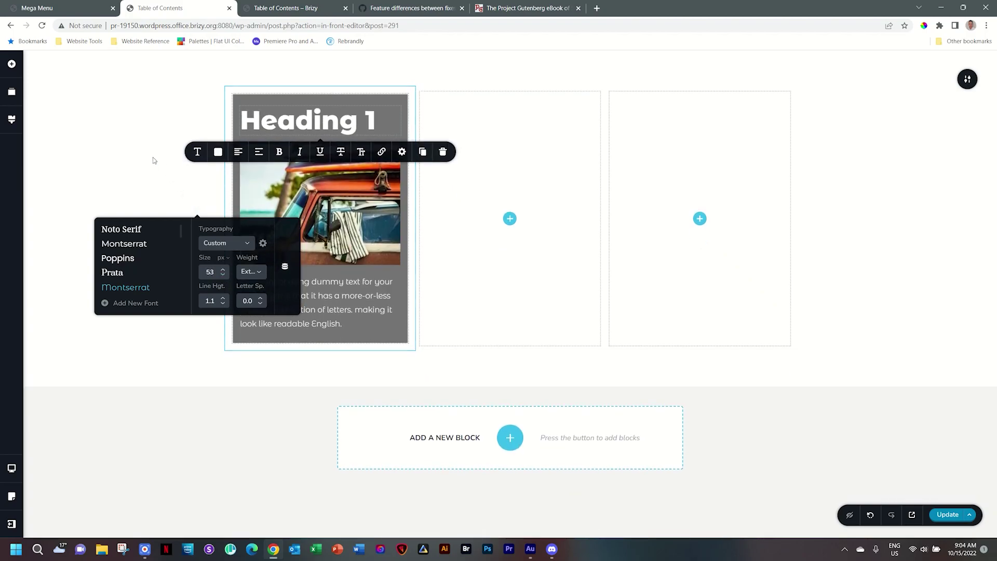
left_click(154, 158)
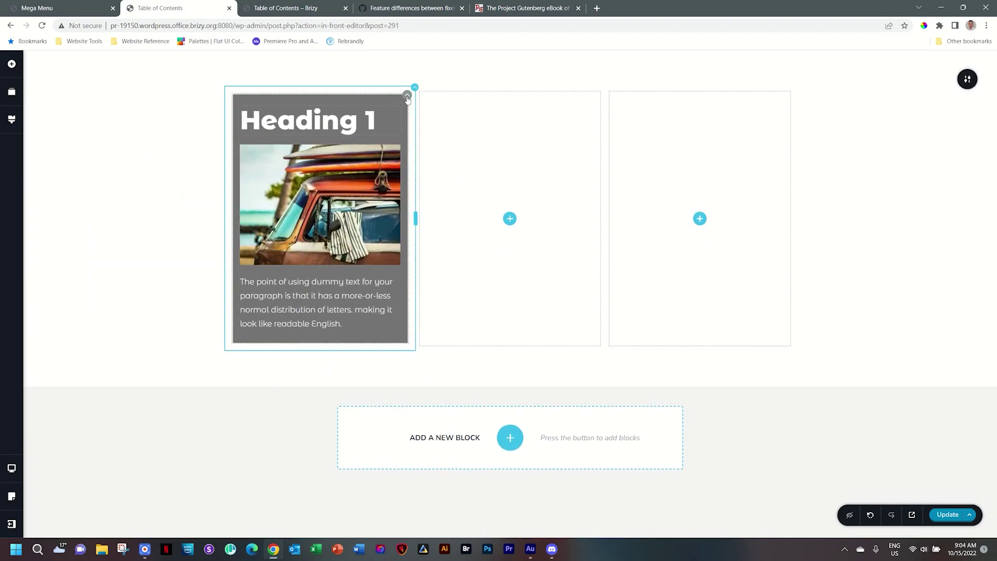
left_click(407, 99)
left_click(425, 119)
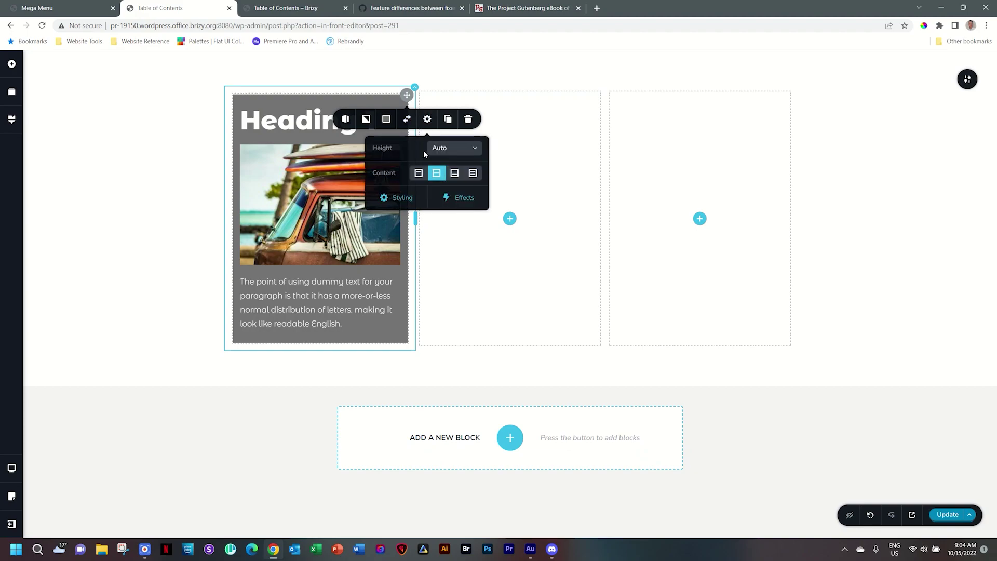
- Increase the card column's padding to 47px and round its corners
left_click(402, 198)
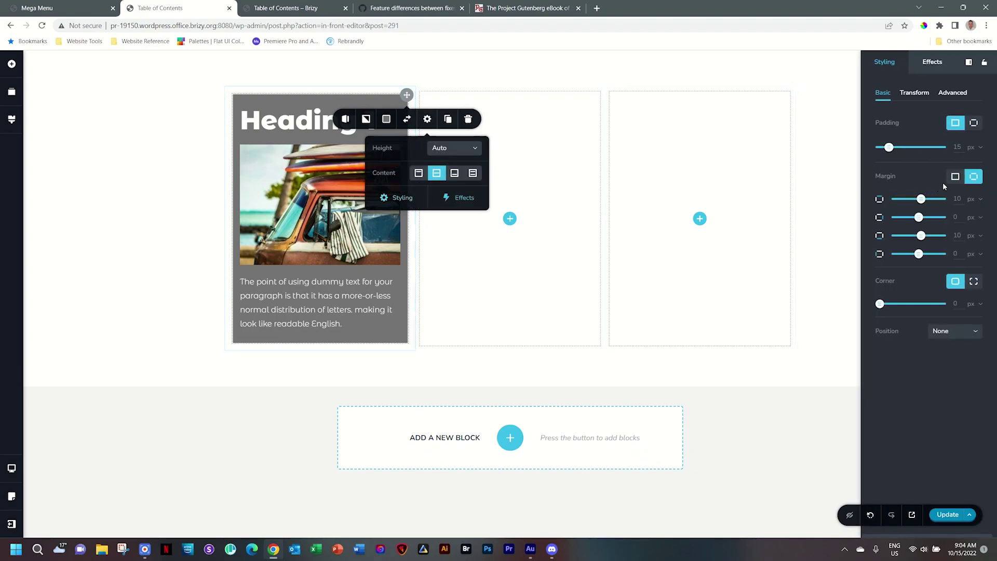
left_click_drag(891, 151, 908, 146)
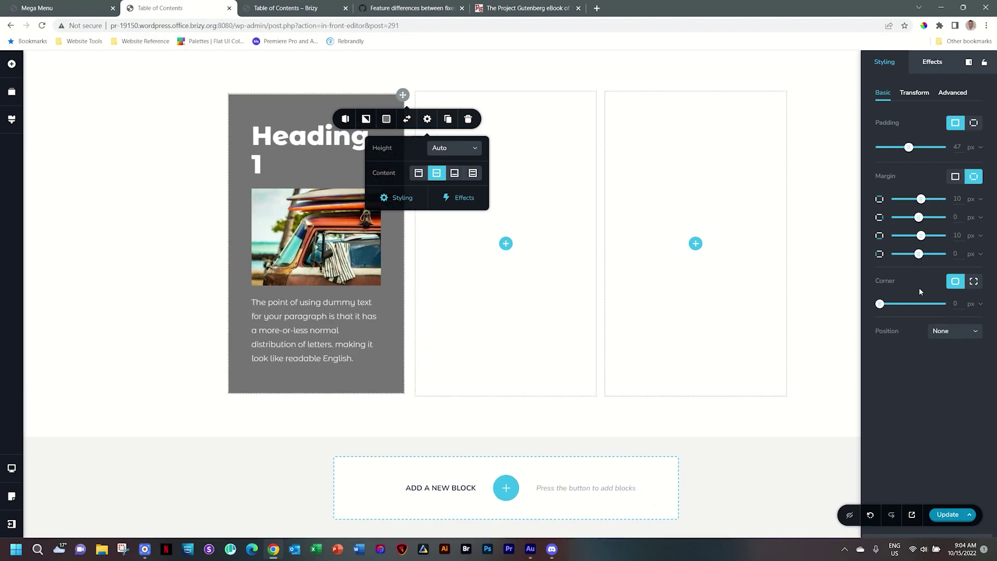
left_click_drag(880, 304, 909, 306)
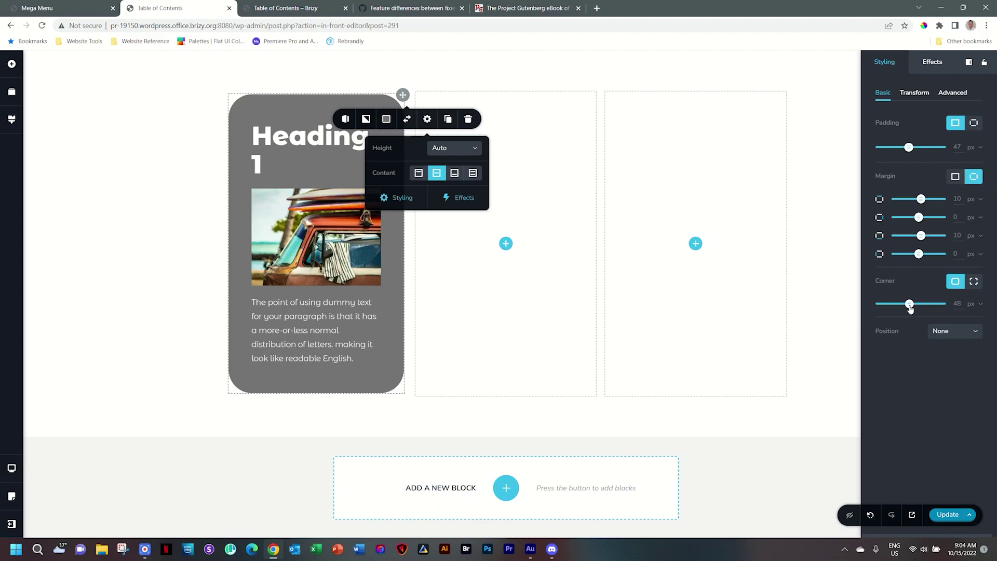
left_click(915, 93)
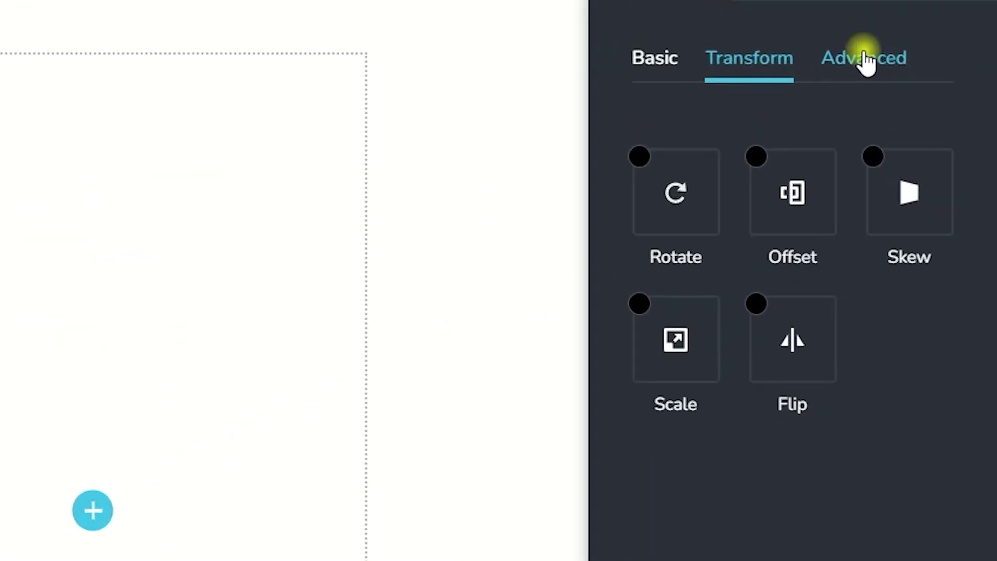
left_click(953, 93)
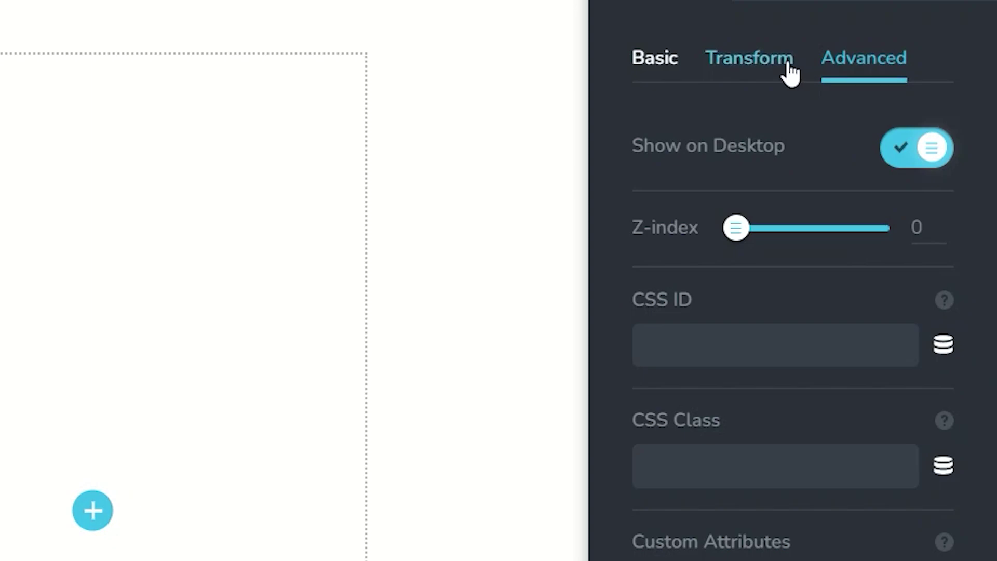
left_click(784, 62)
left_click(871, 61)
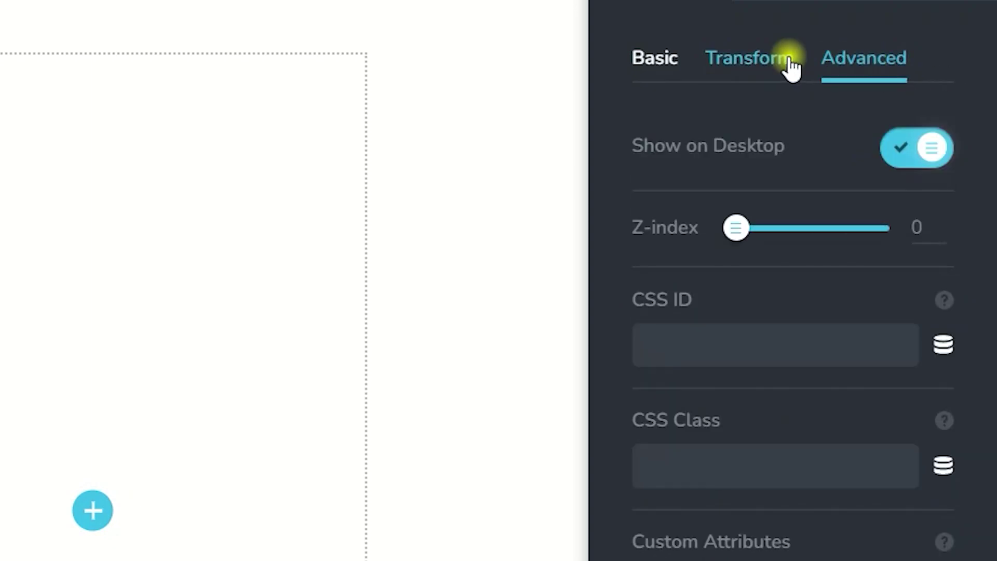
left_click(787, 60)
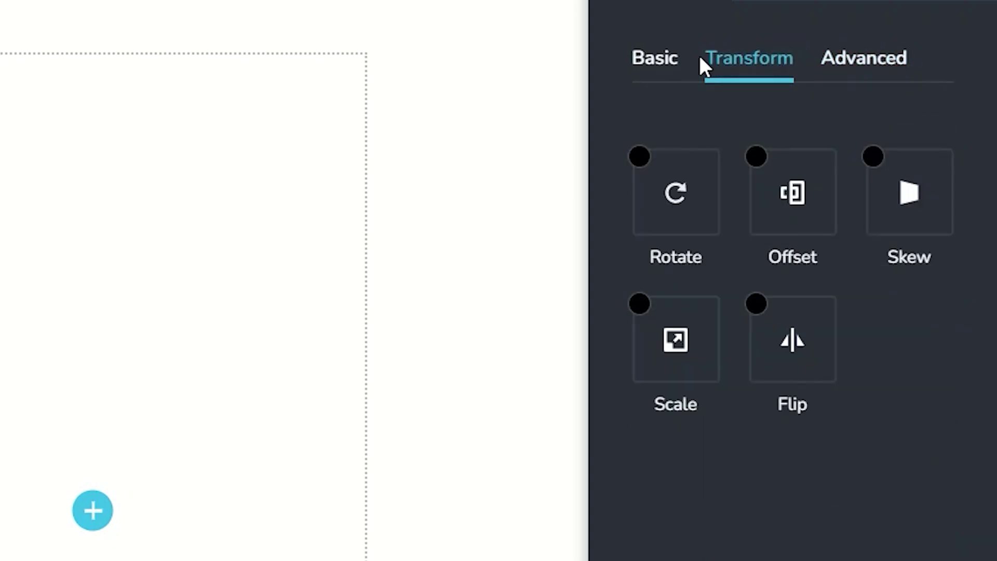
left_click(669, 59)
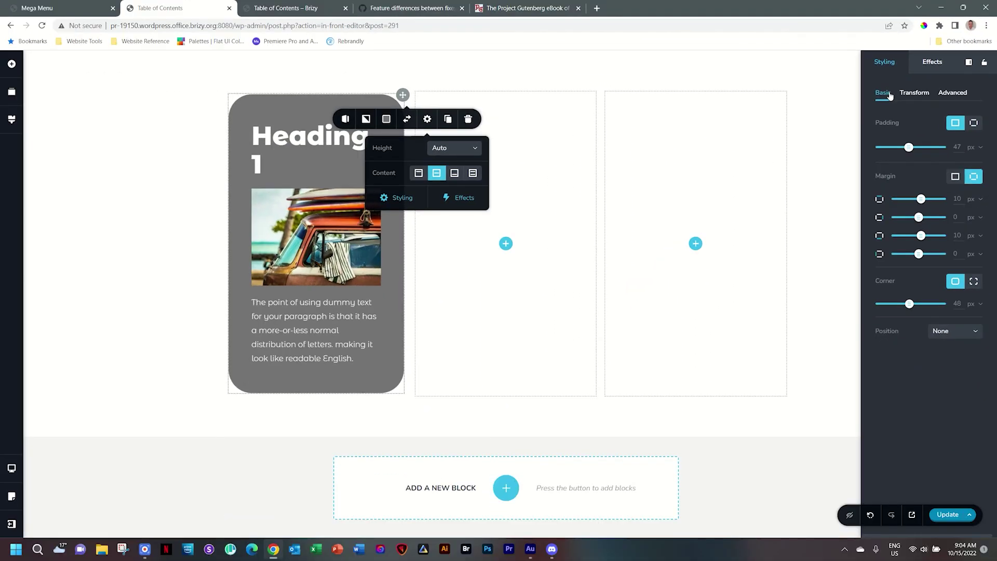
- Shrink Heading 1 from 53 to 43px, then switch the card to its back side
left_click(297, 145)
left_click(193, 196)
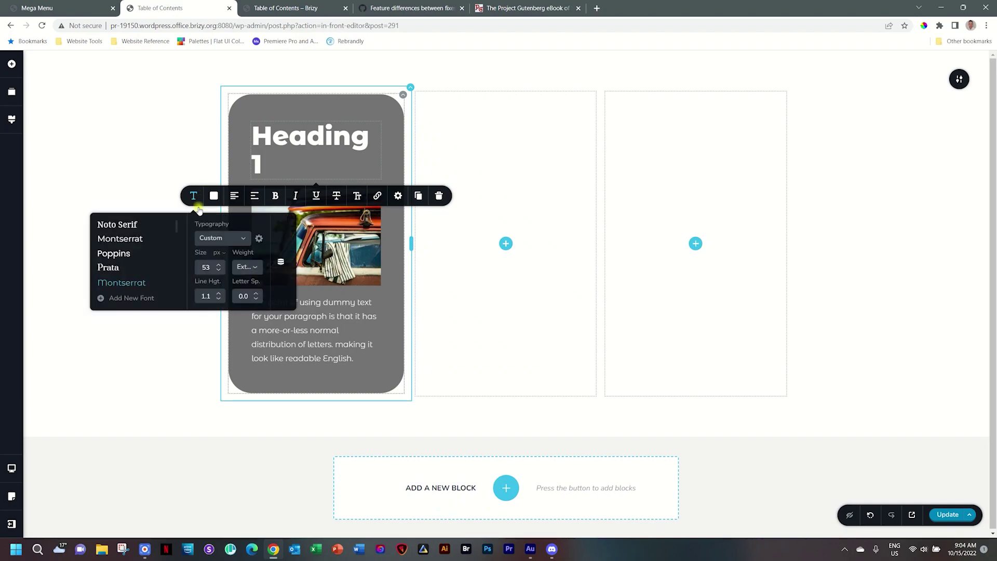
left_click(218, 269)
left_click(219, 269)
left_click(218, 270)
left_click(218, 269)
left_click(219, 269)
left_click(218, 270)
left_click(219, 271)
left_click(219, 270)
left_click(219, 271)
left_click(219, 270)
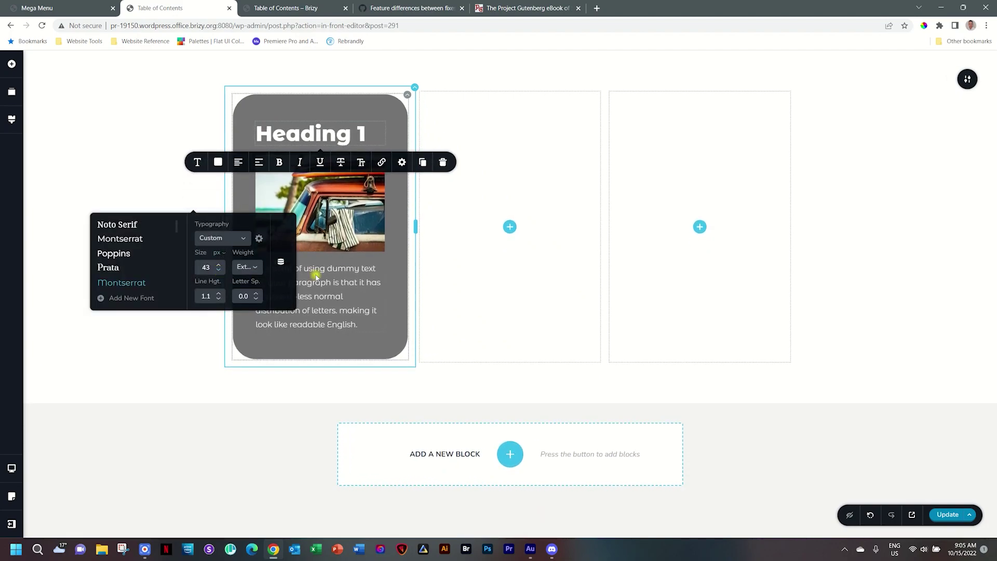
left_click(315, 278)
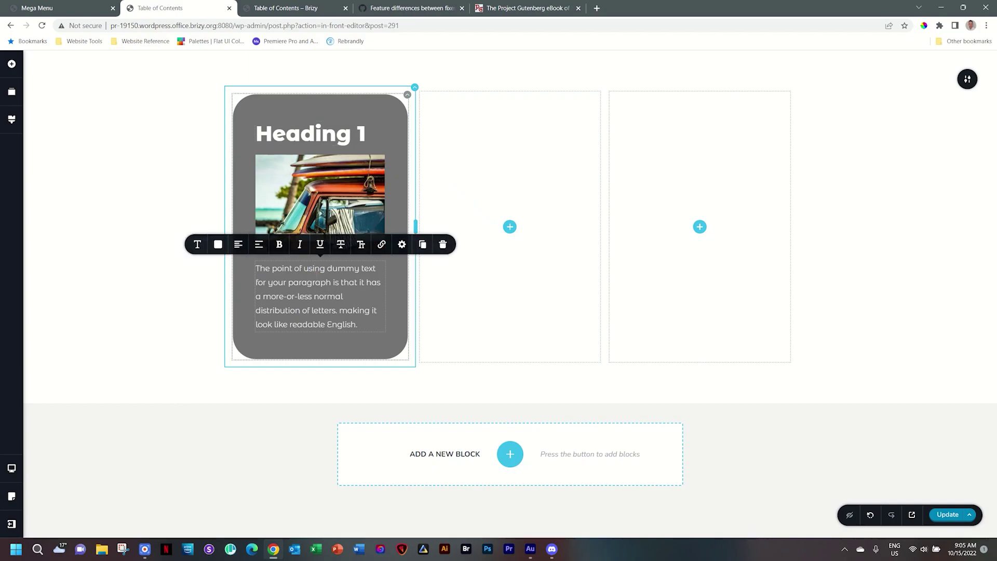
left_click(407, 95)
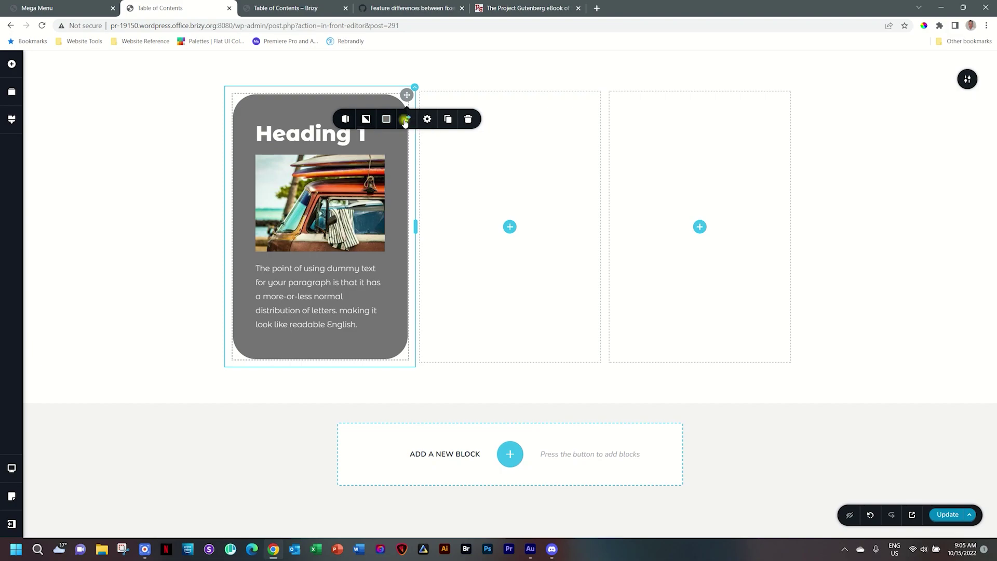
left_click(406, 119)
- On the back side, make the paragraph text white and the BUTTON label dark
left_click(320, 214)
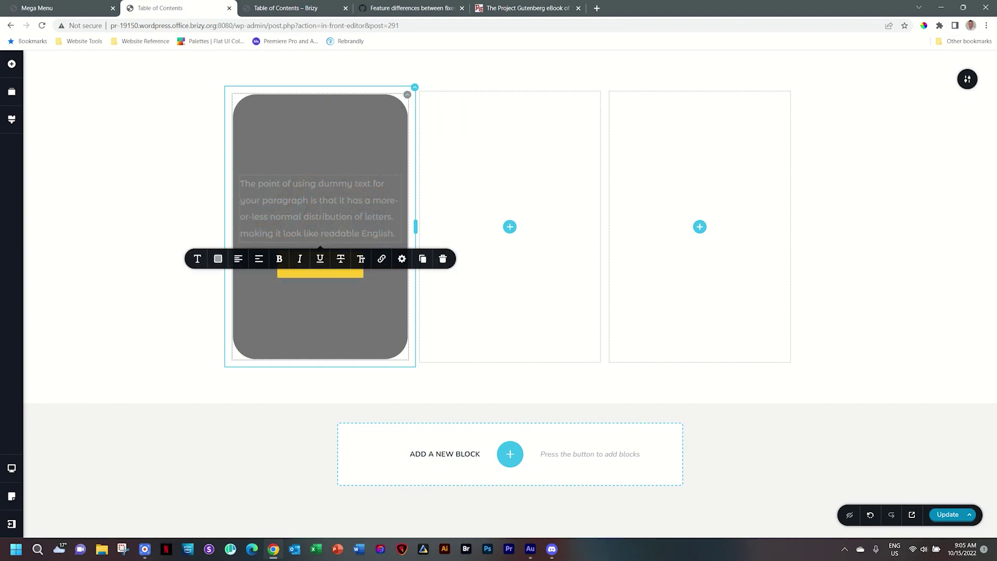
left_click(218, 258)
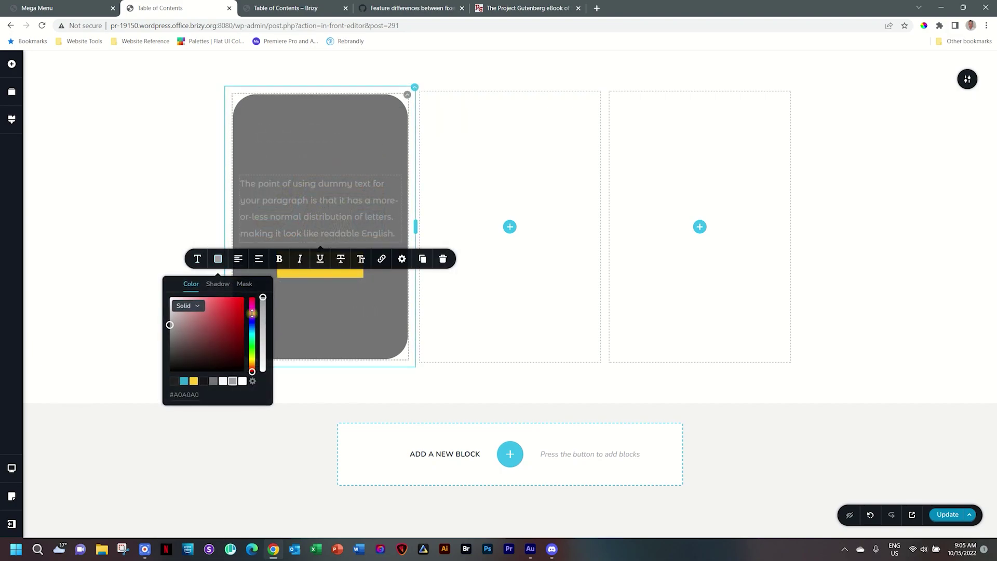
left_click(242, 382)
left_click(334, 298)
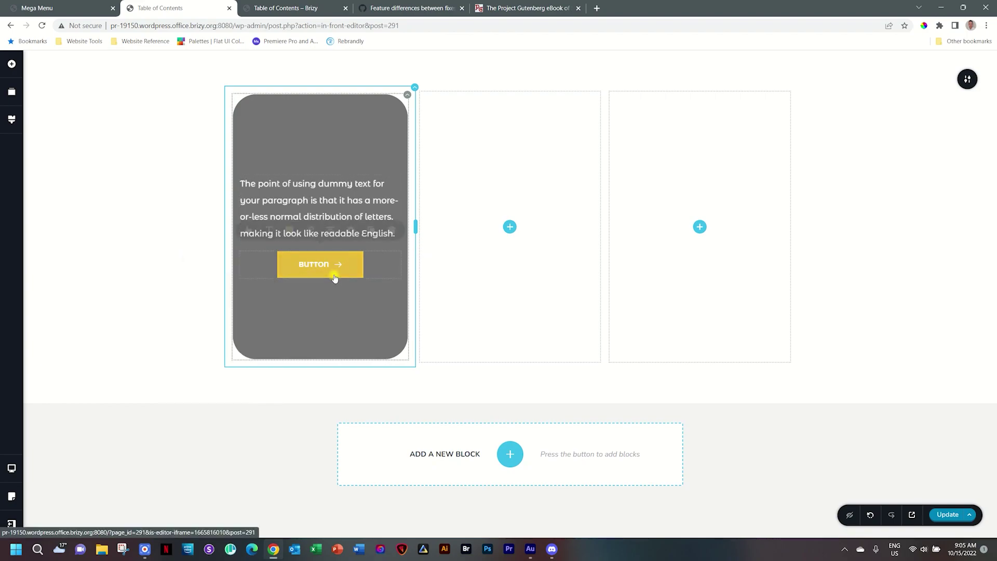
left_click(334, 276)
left_click(287, 236)
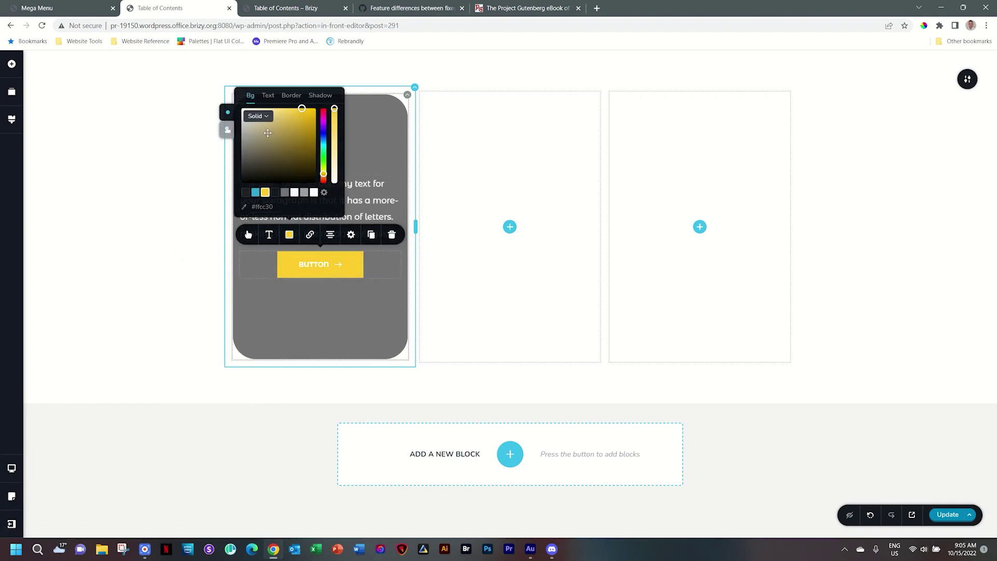
left_click(269, 101)
left_click(275, 192)
left_click(218, 364)
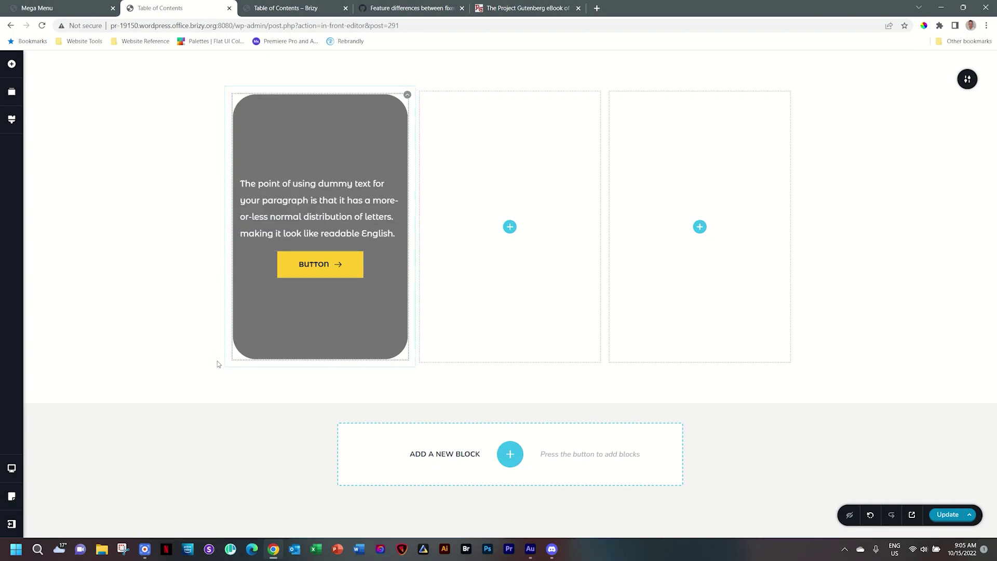
- Raise the card column's inner padding to about 36px and flip the card to its front
left_click(406, 98)
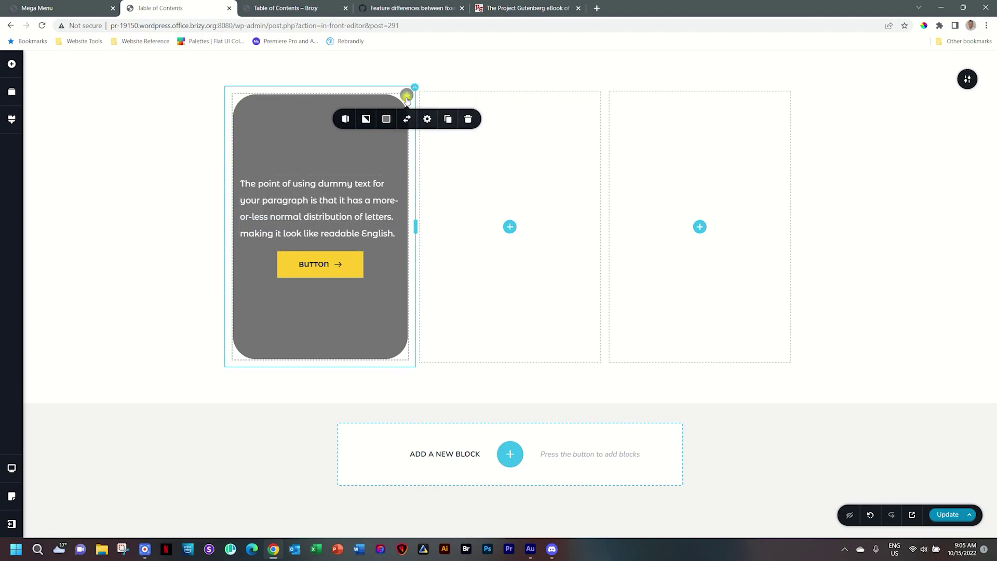
left_click(427, 119)
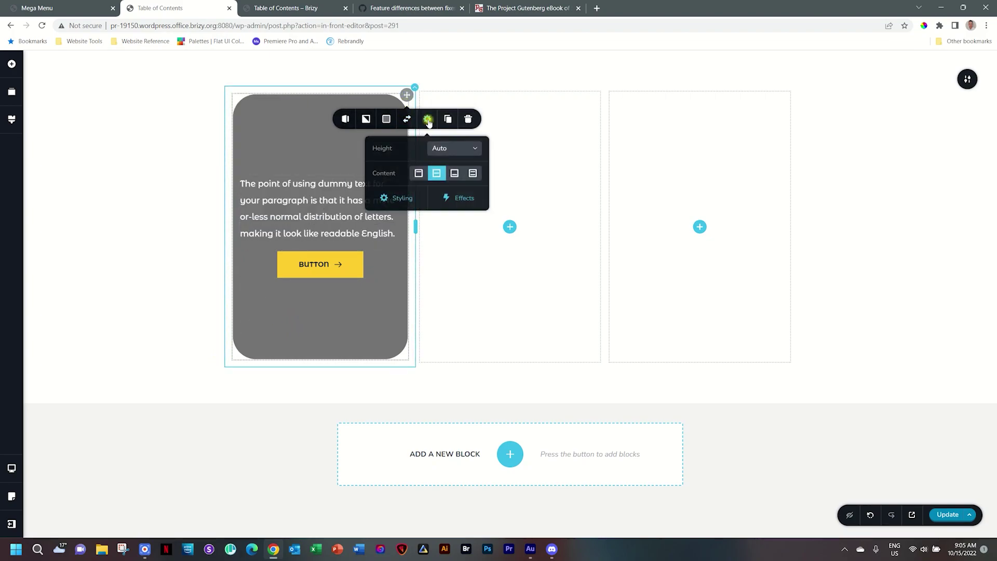
left_click(400, 198)
left_click_drag(889, 148, 902, 148)
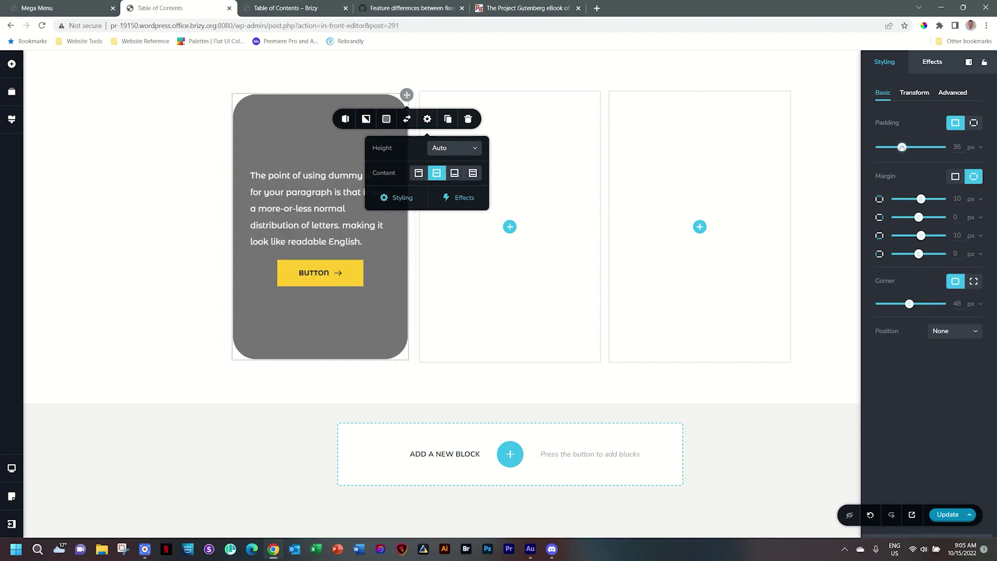
left_click(297, 313)
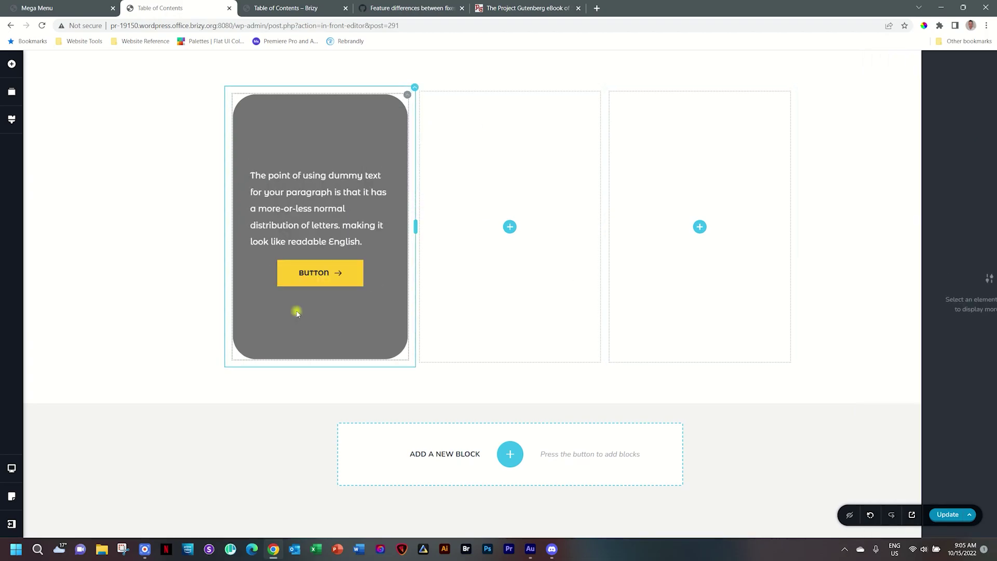
left_click(407, 95)
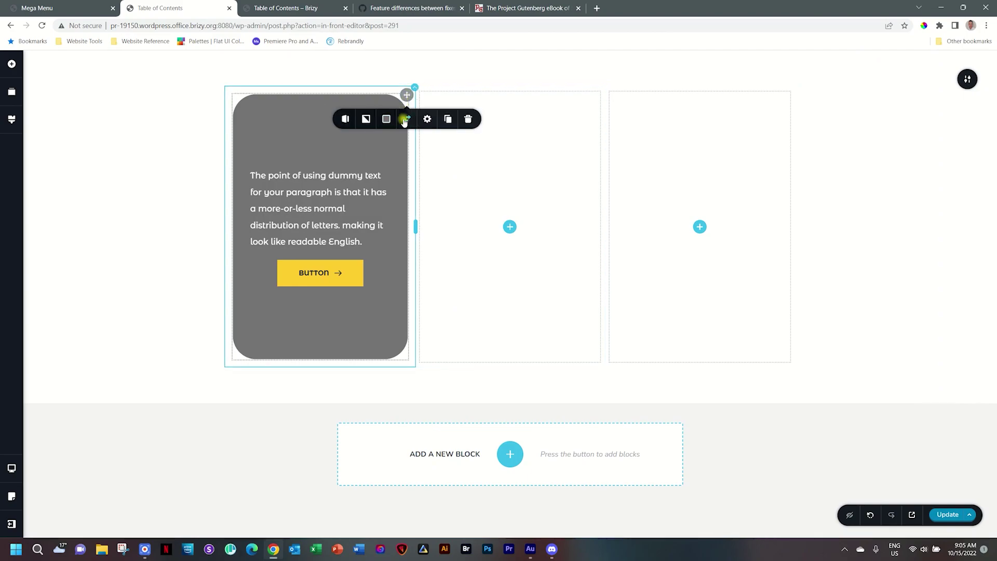
left_click(405, 120)
- On the card's back side, set a #161616 overlay at about 80% opacity
left_click(405, 120)
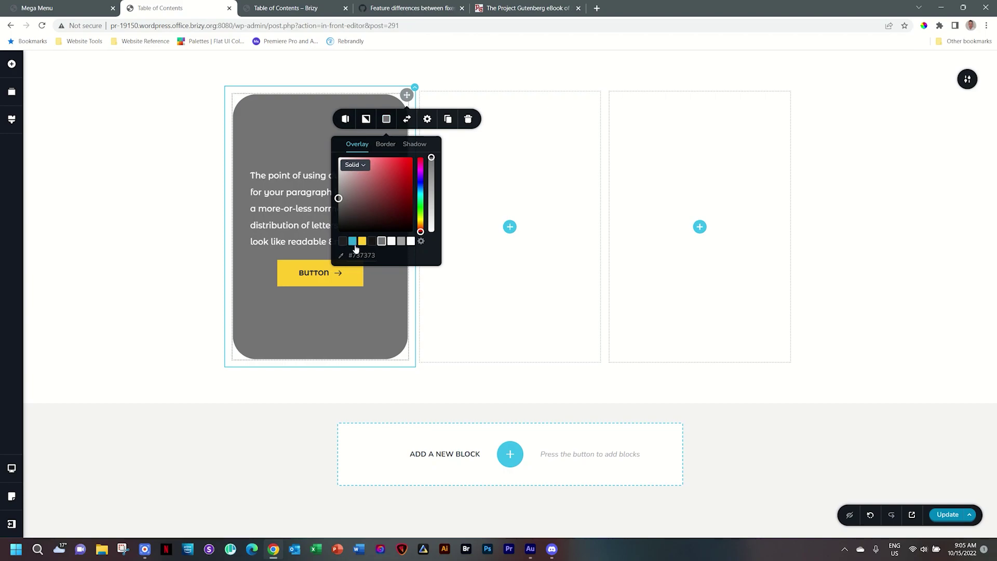
left_click(372, 241)
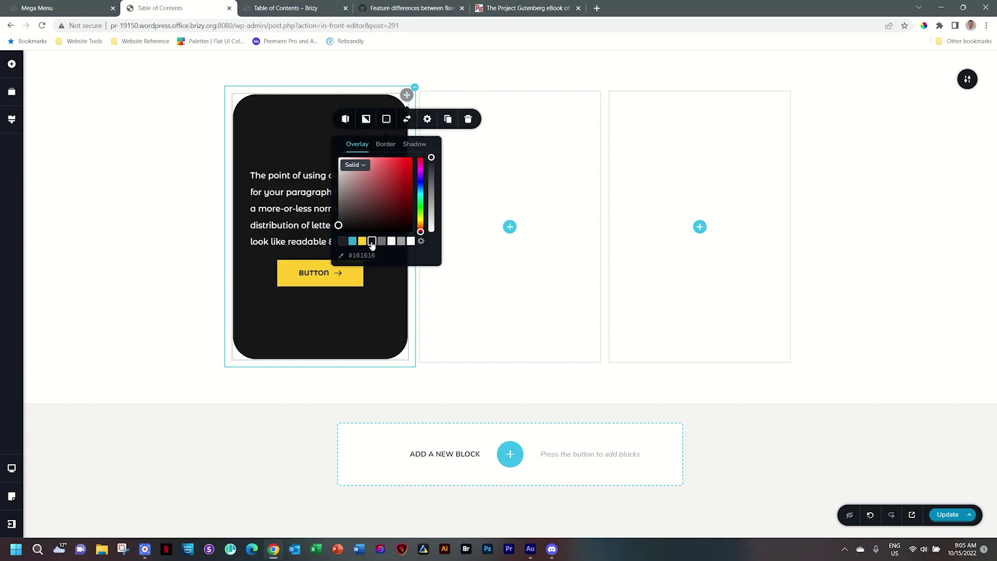
left_click_drag(431, 157, 432, 172)
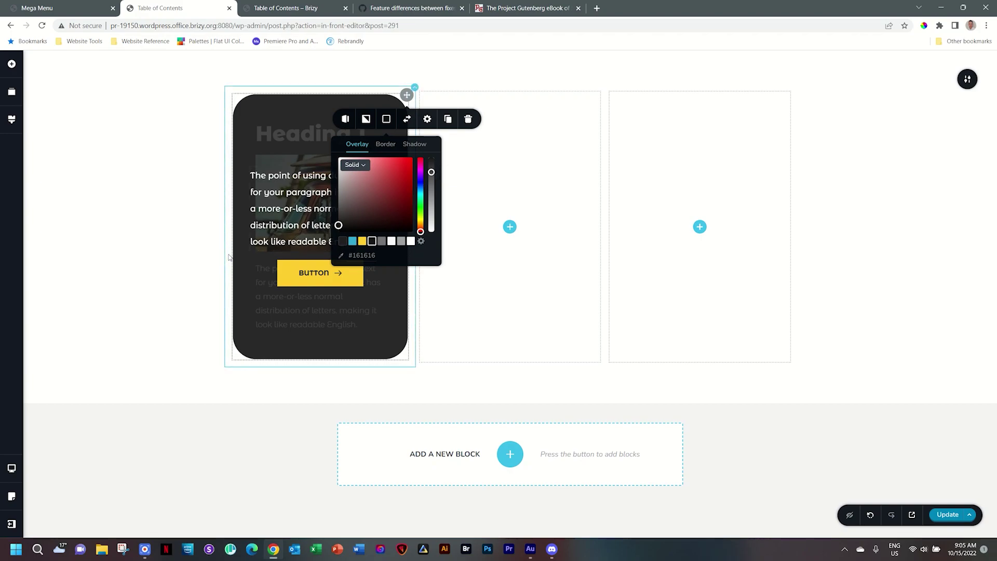
left_click(283, 272)
- Deselect the button and return the flip box card to its front side
left_click(281, 316)
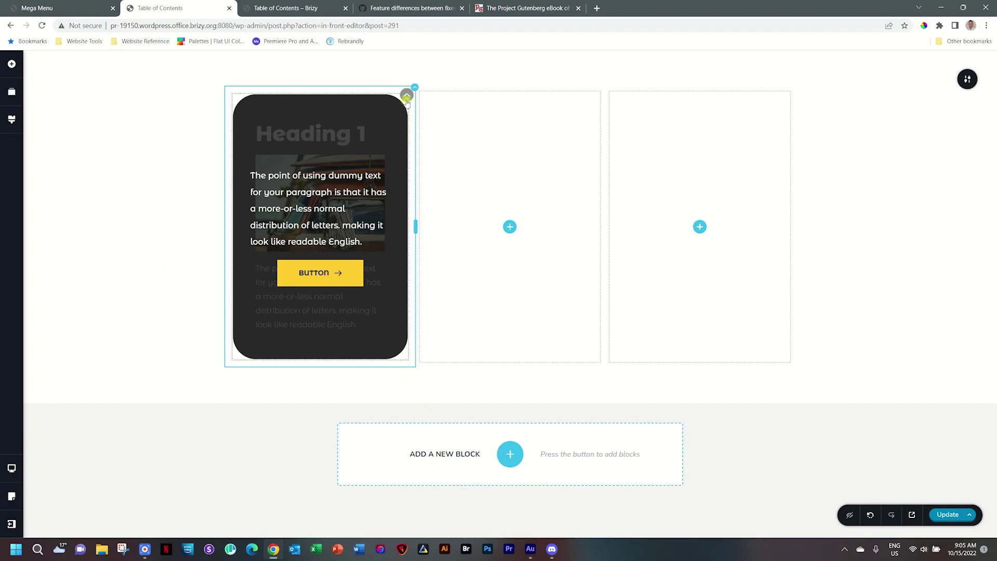
left_click(407, 95)
left_click(404, 120)
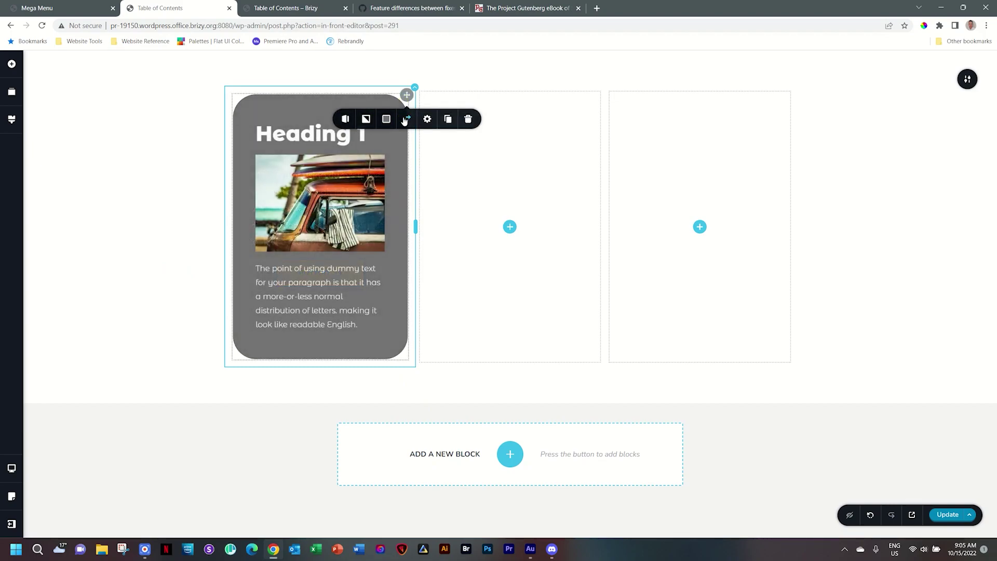
- Set the card's hover transition to Push with direction >, then save the page with Update
left_click(344, 119)
left_click(361, 174)
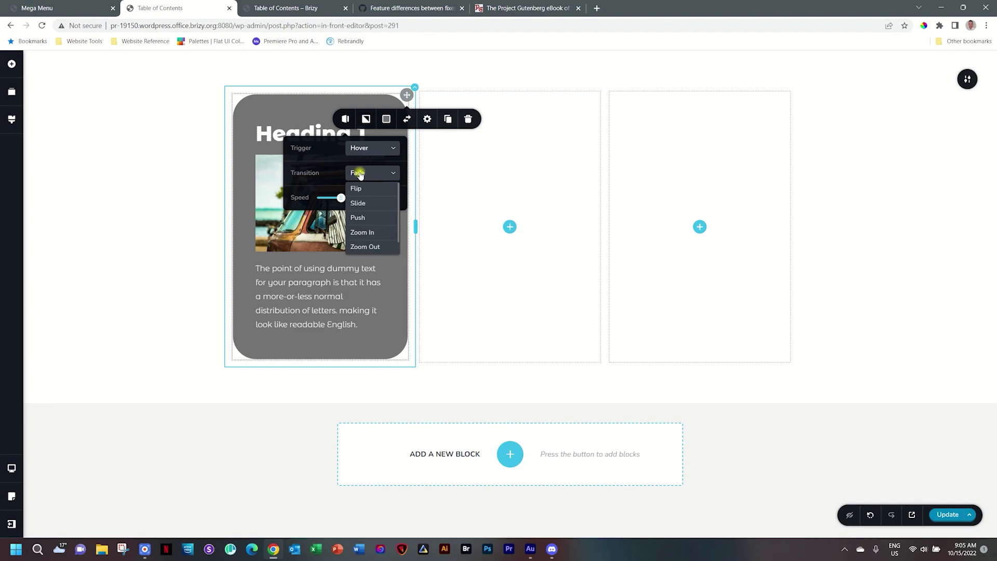
left_click(358, 217)
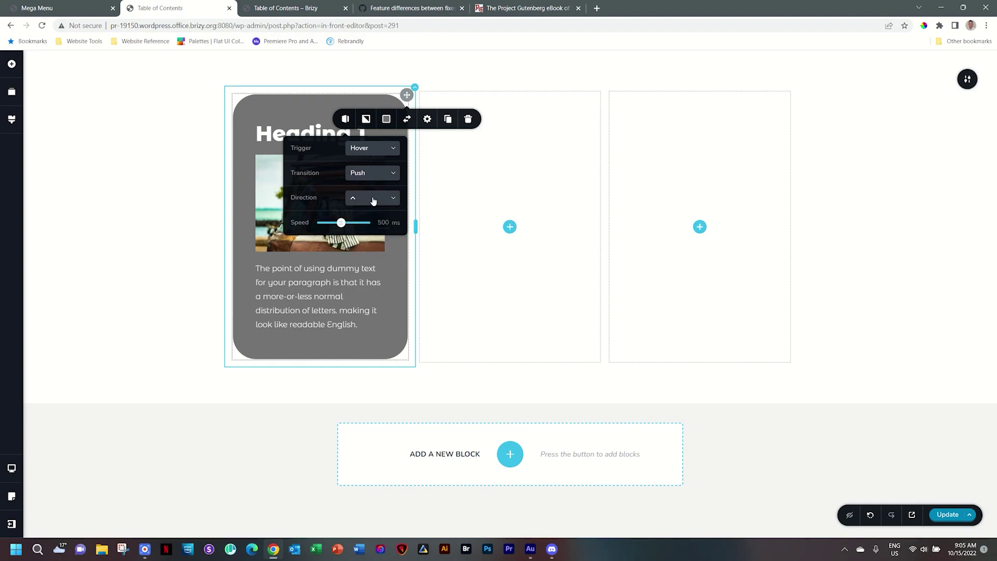
left_click(373, 199)
left_click(371, 229)
left_click(357, 281)
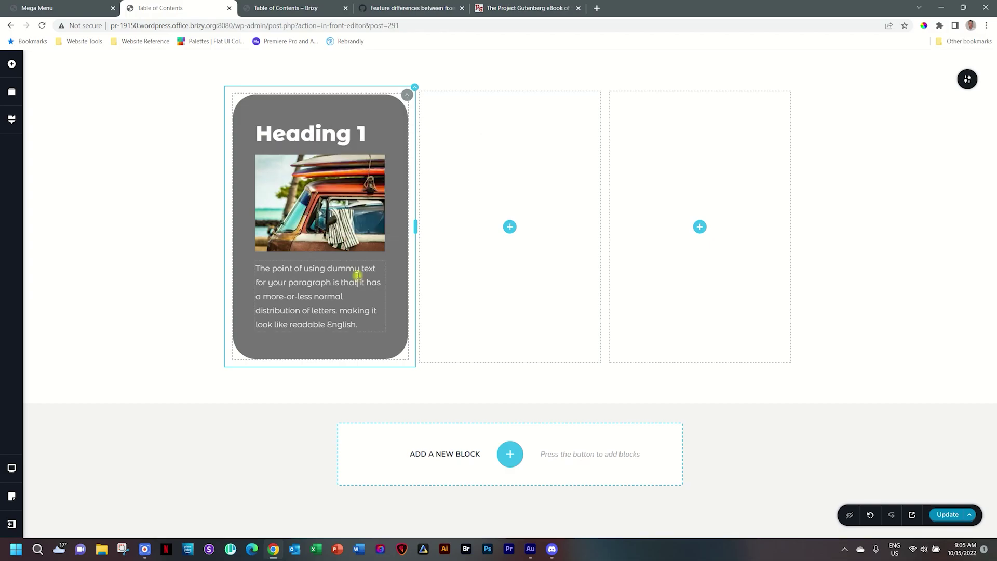
left_click(946, 517)
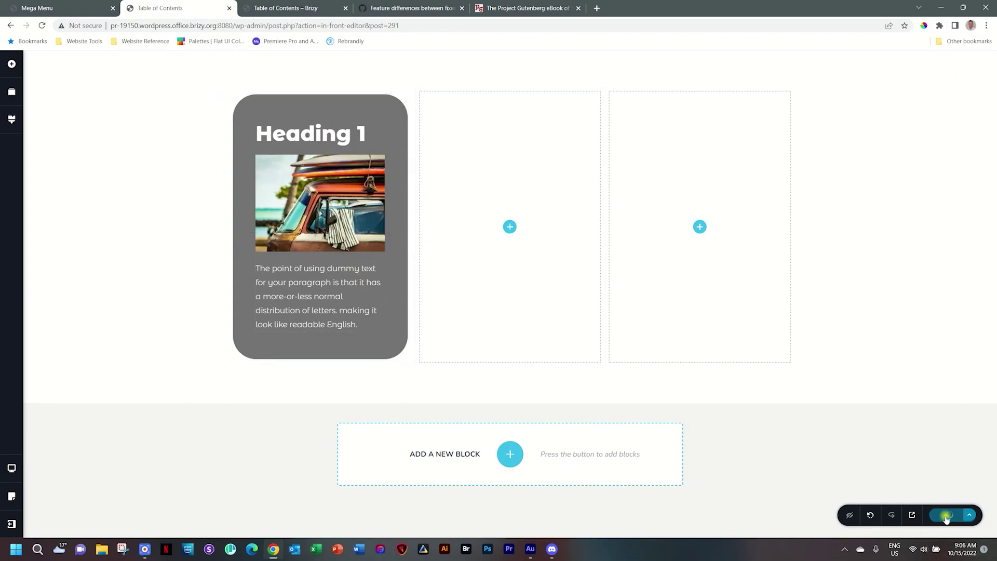
left_click(299, 8)
- Reload the page preview to test the card's Push transition
left_click(42, 26)
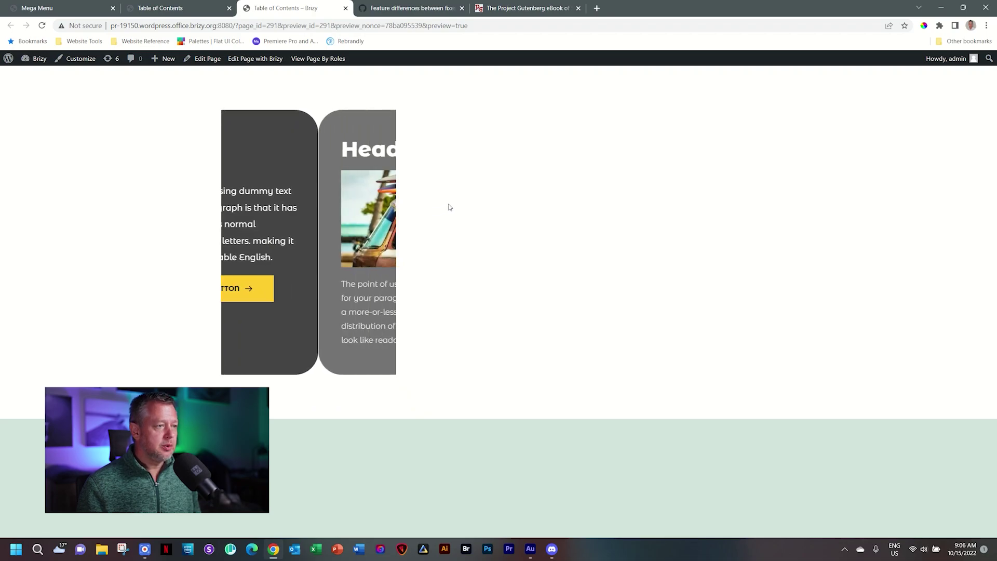
- Back in the editor, change the card's hover transition to Zoom Out and save the page
left_click(173, 5)
left_click(332, 112)
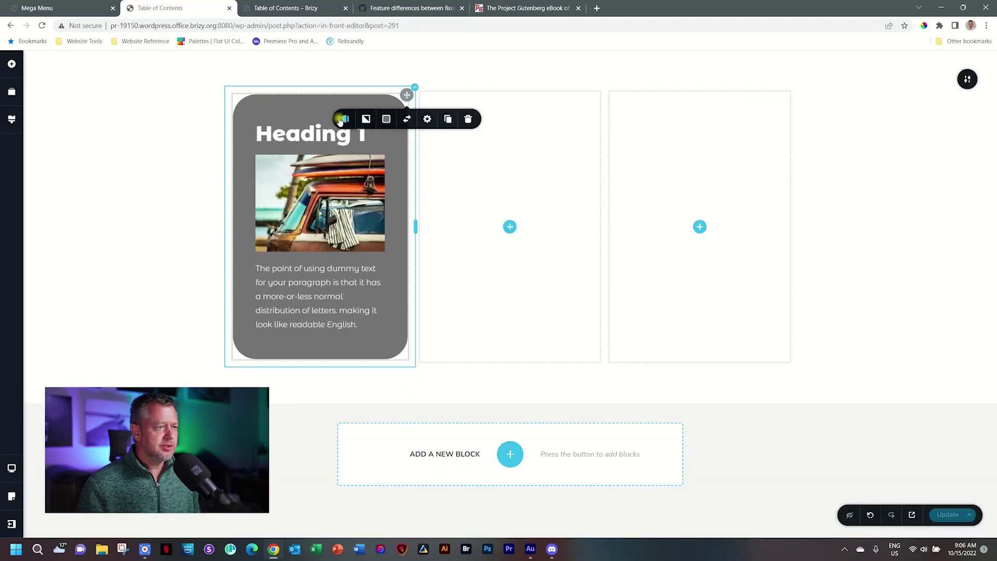
left_click(346, 119)
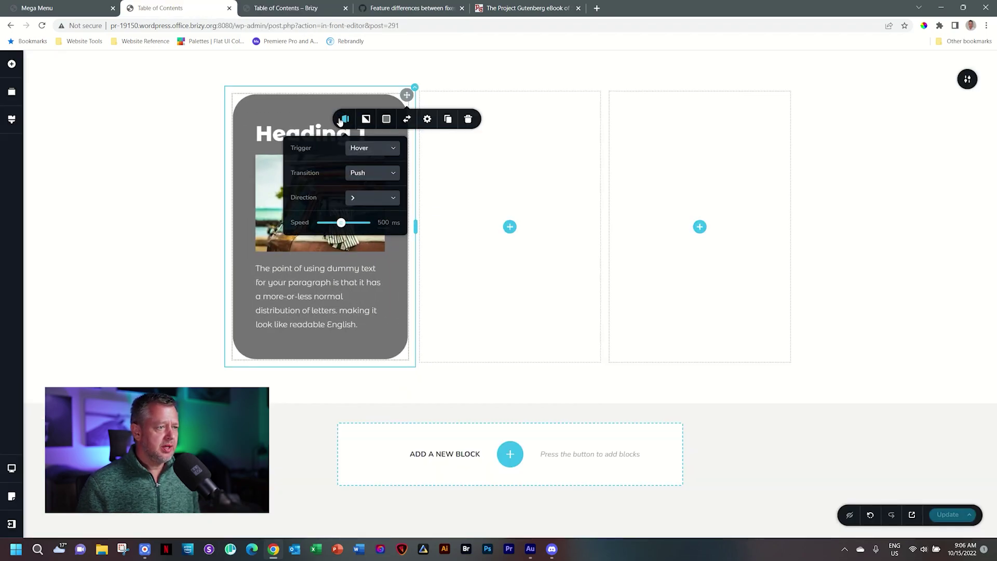
left_click(366, 148)
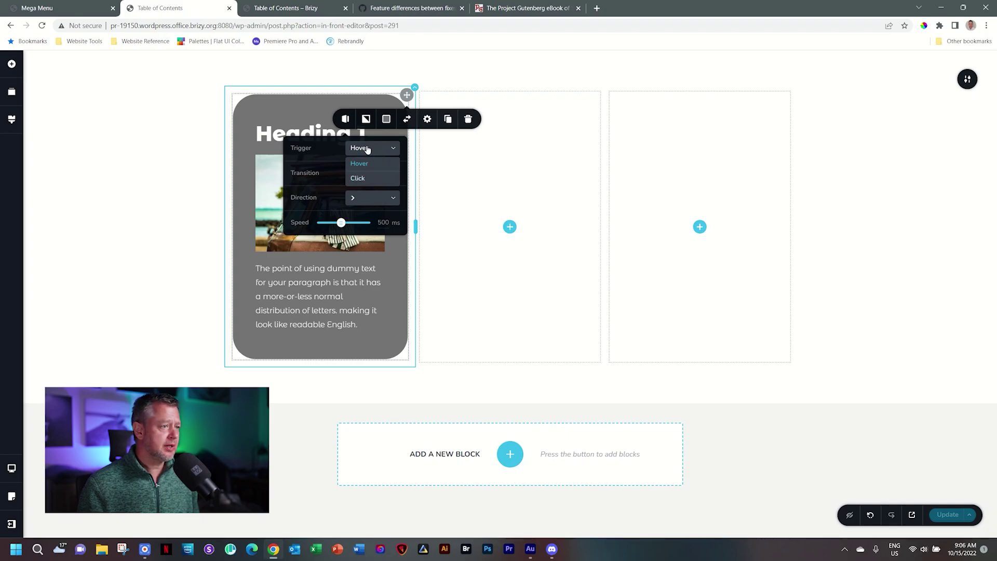
left_click(372, 176)
left_click(372, 174)
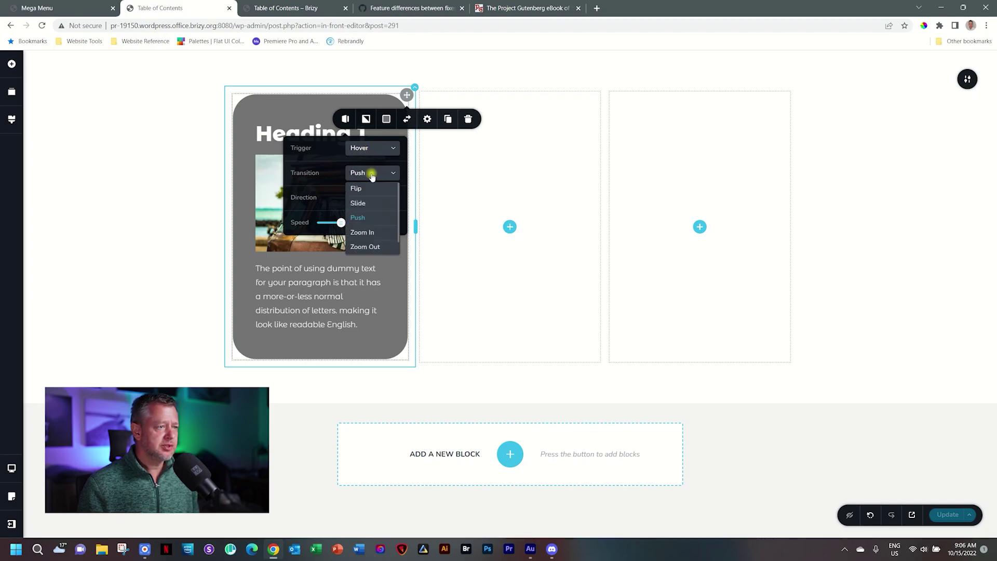
scroll(376, 206, "down", 1)
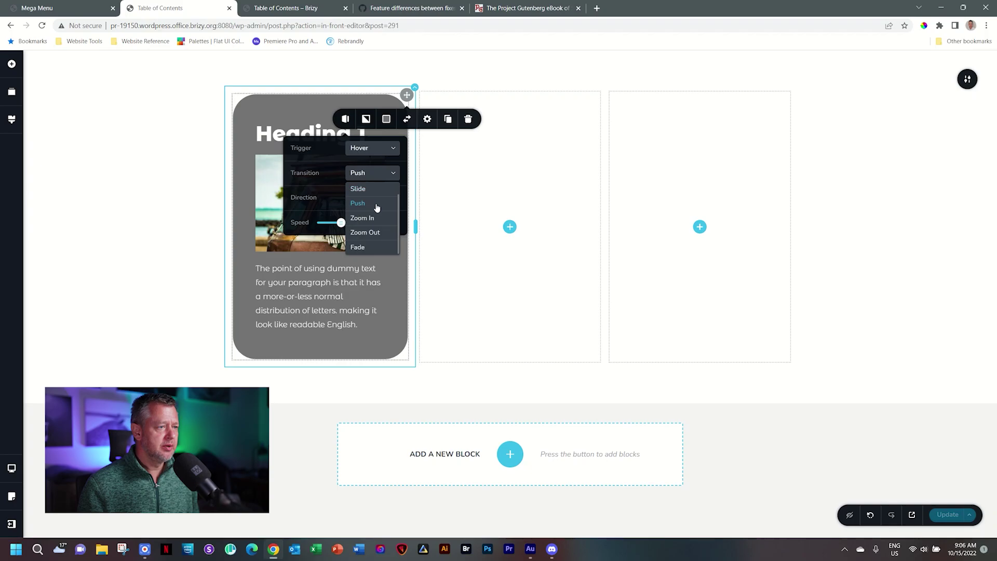
left_click(368, 234)
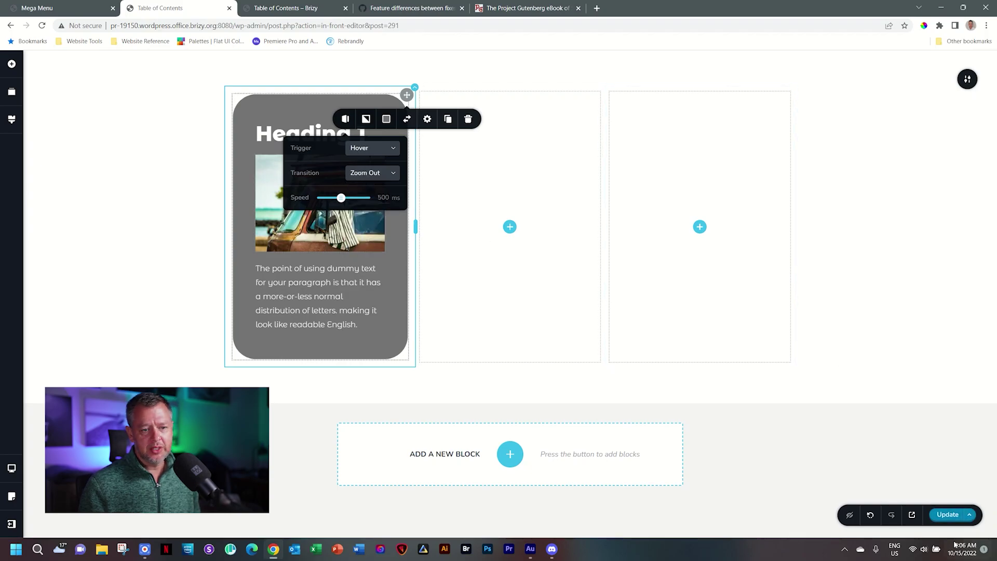
left_click(946, 515)
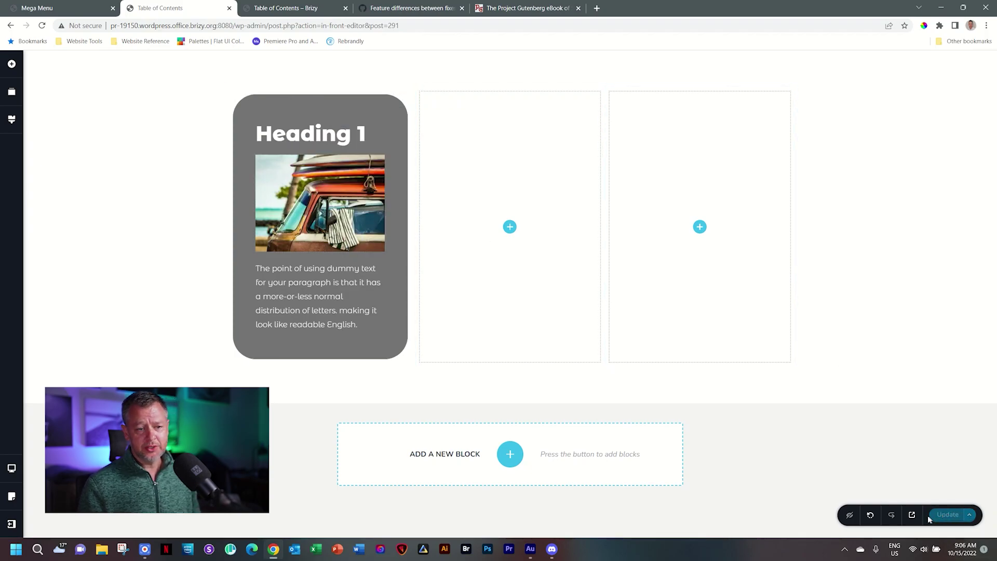
- Reload the preview, hover the card to test Zoom Out, and return to the editor
left_click(291, 8)
left_click(43, 26)
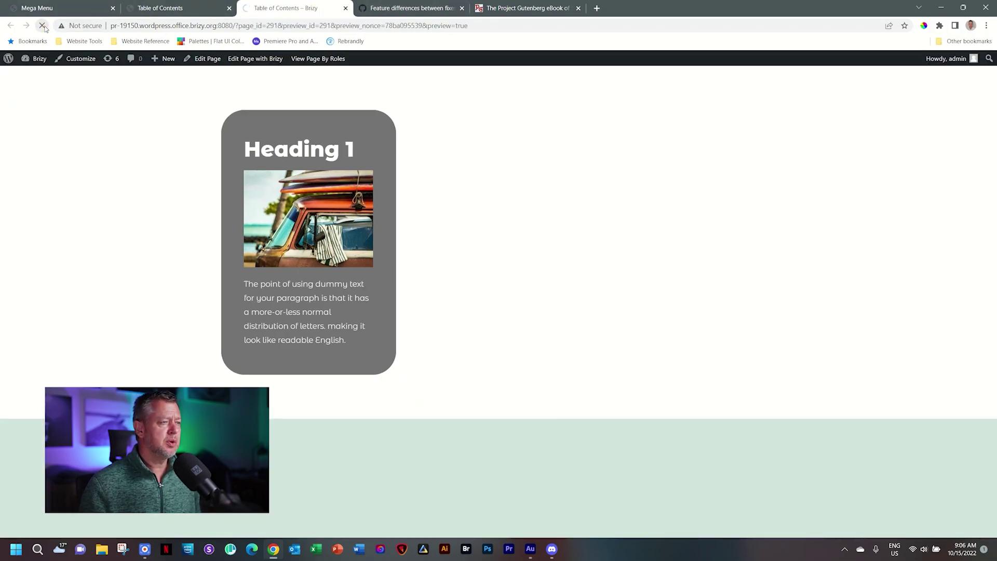
mouse_move(280, 196)
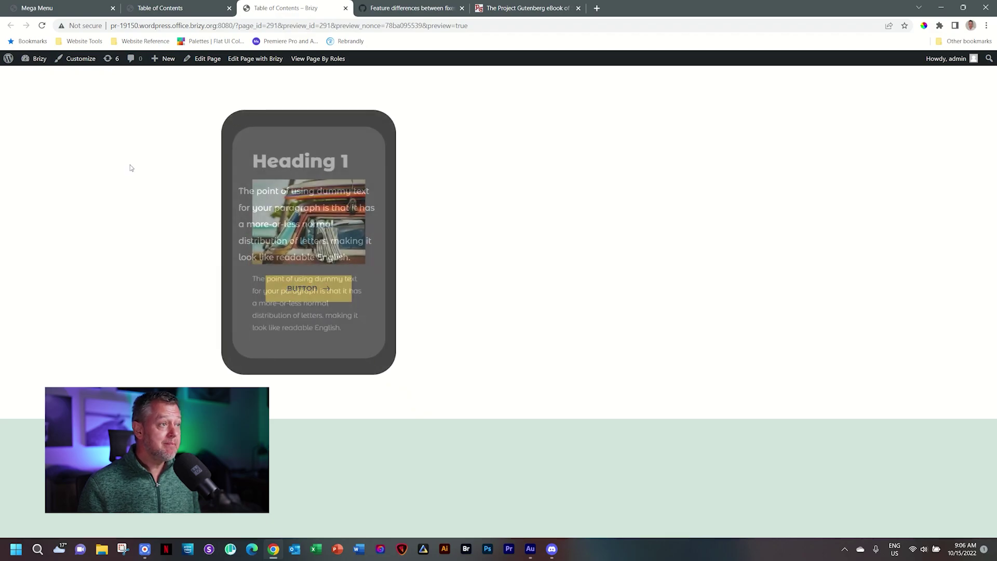
left_click(177, 6)
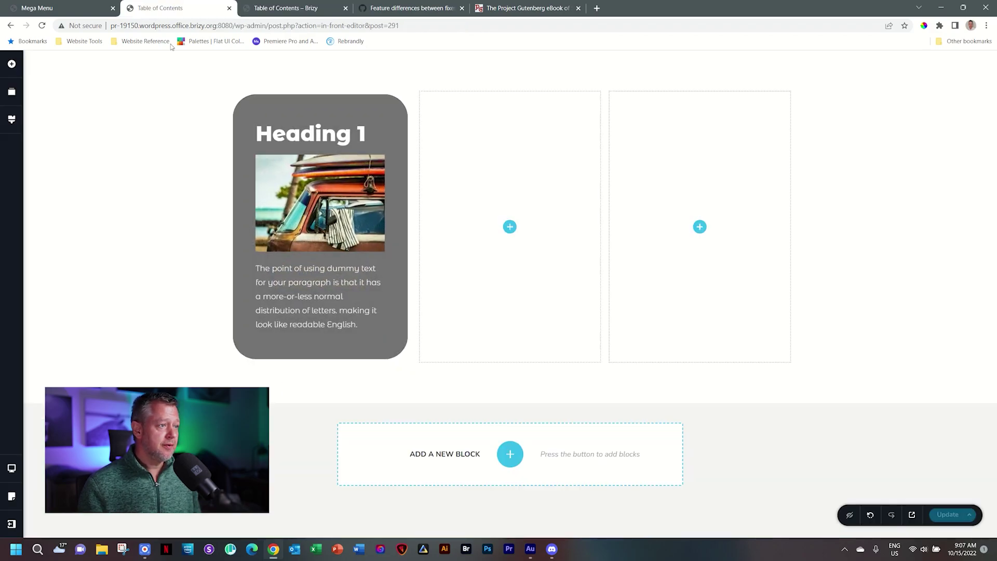
left_click(11, 64)
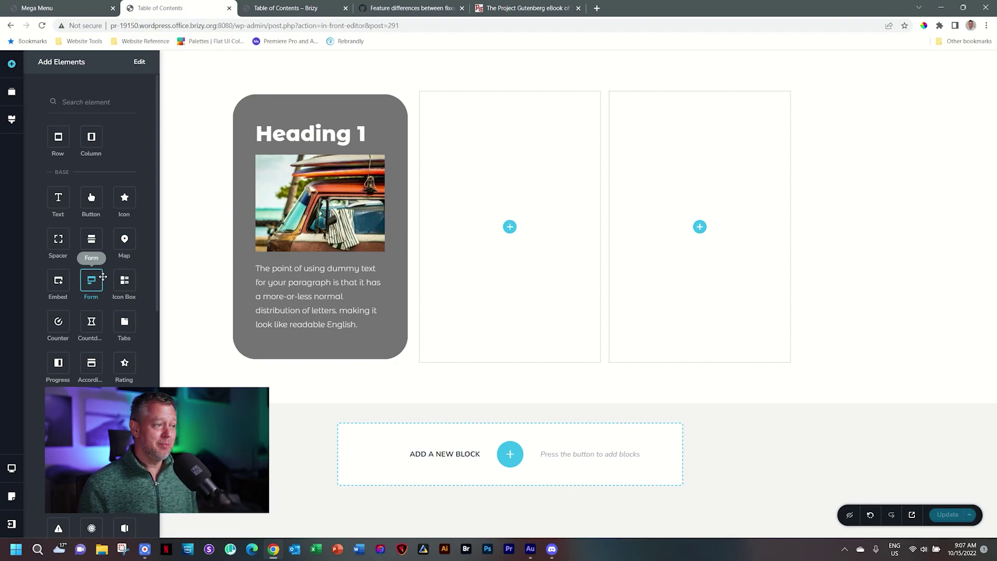
scroll(99, 283, "down", 1)
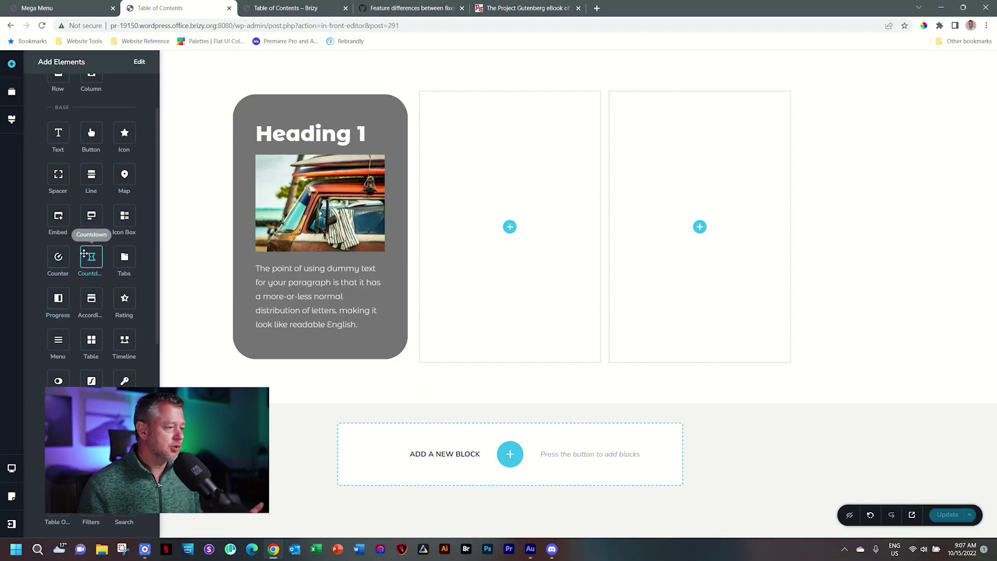
scroll(86, 255, "up", 1)
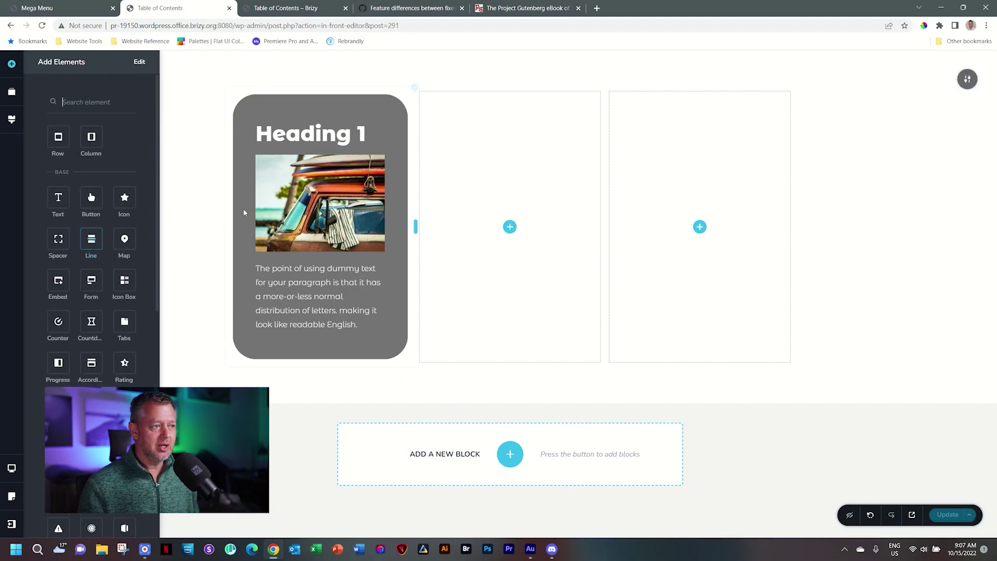
left_click(211, 212)
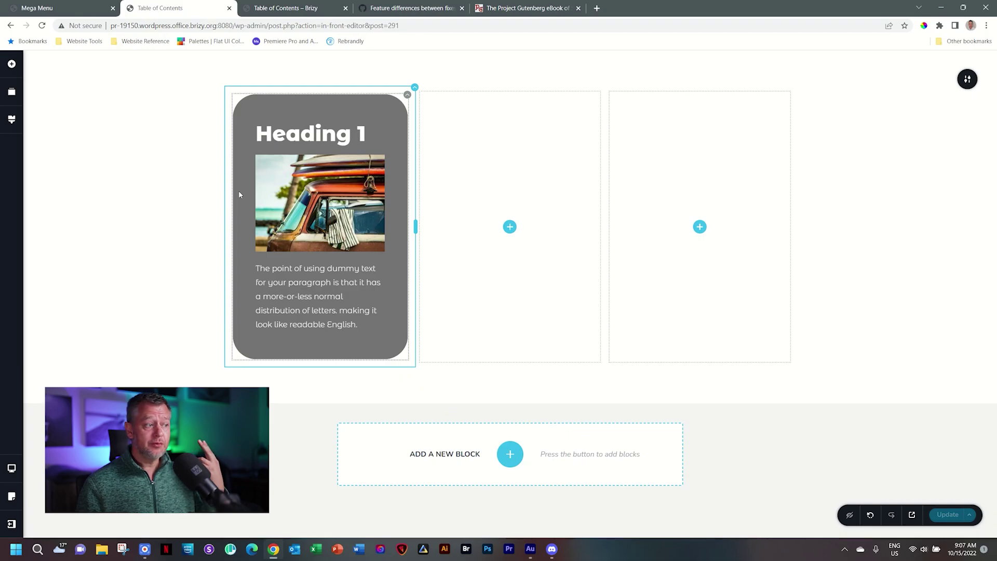
- Duplicate the first card's column twice and delete both empty columns
left_click(415, 89)
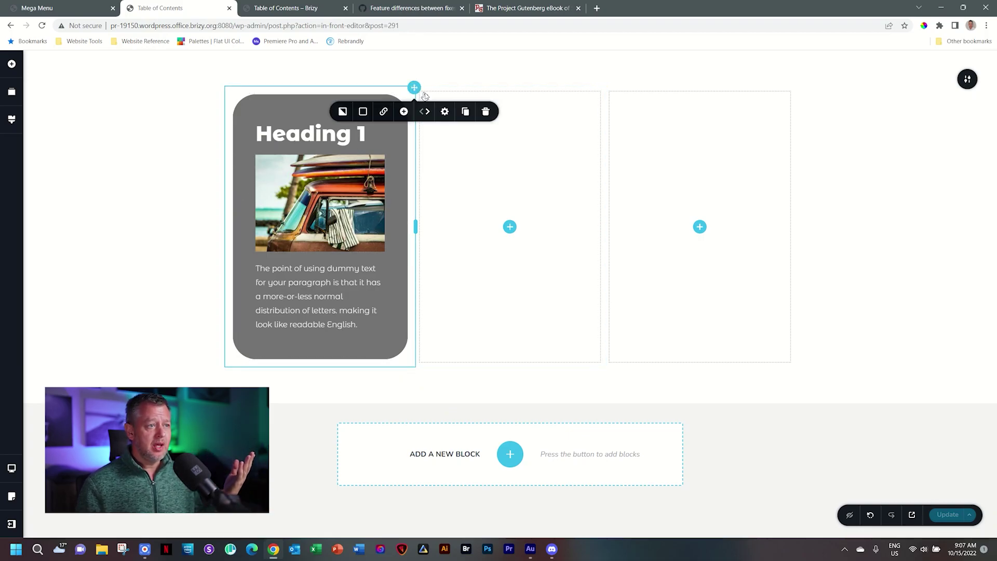
left_click(465, 111)
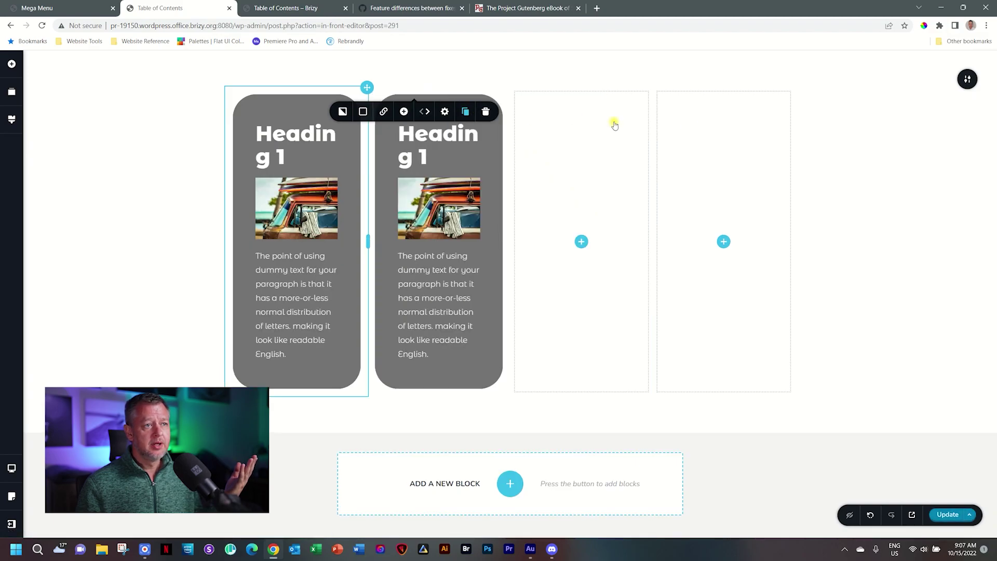
key("ctrl+d")
right_click(660, 130)
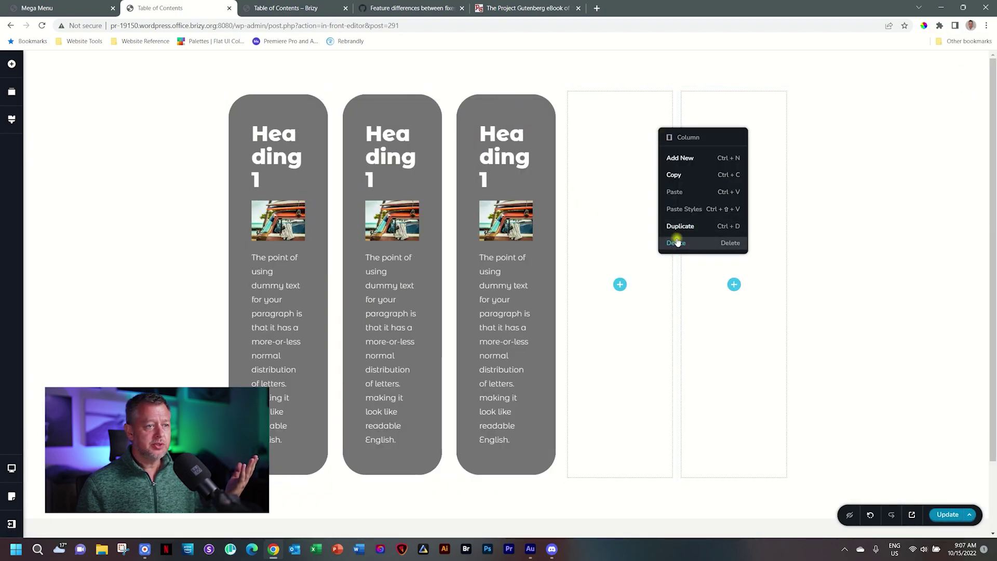
left_click(677, 242)
right_click(678, 161)
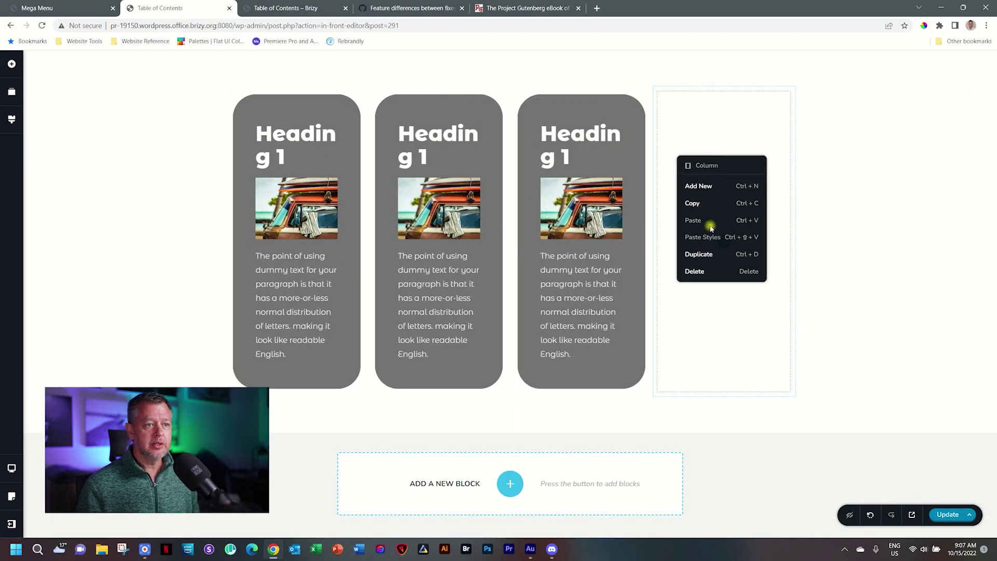
left_click(694, 271)
- Retitle the middle card's heading with a 2 and the right card's heading to Heading 3
left_click(565, 145)
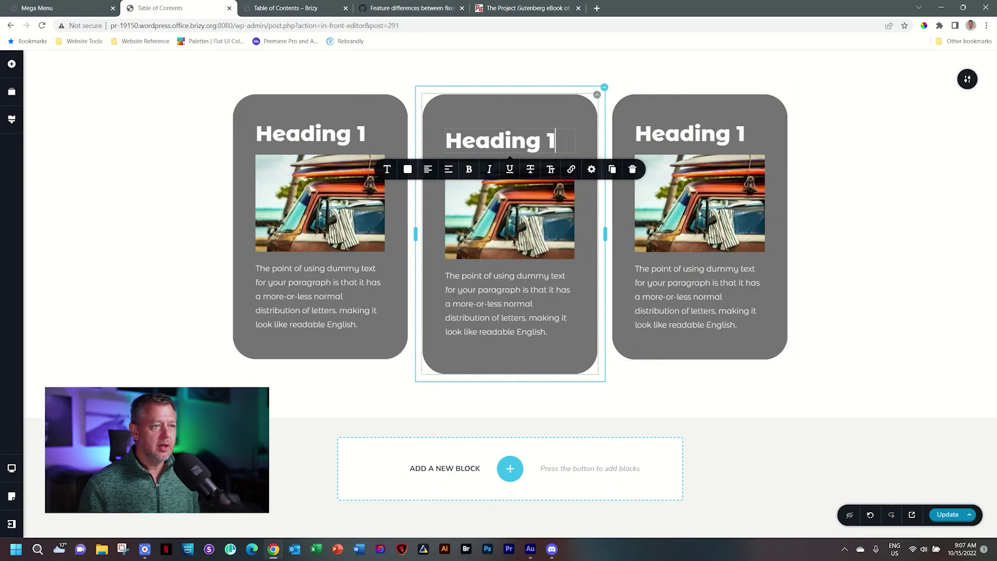
type("2")
left_click(937, 188)
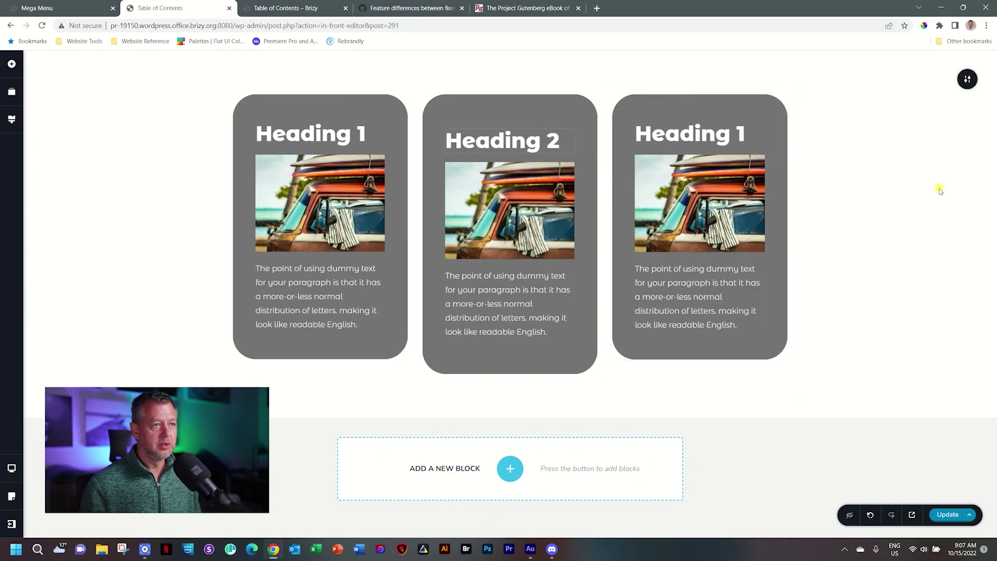
left_click(746, 139)
key("BackSpace")
type("3")
left_click(839, 197)
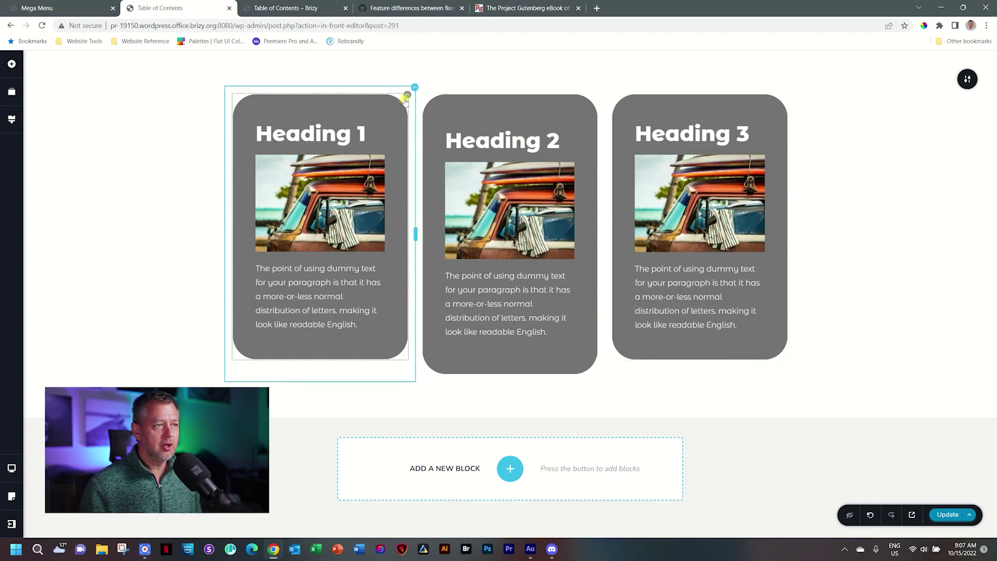
- Replace the Heading 2 column with a fresh copy of the first card, then undo its heading rename
left_click(414, 87)
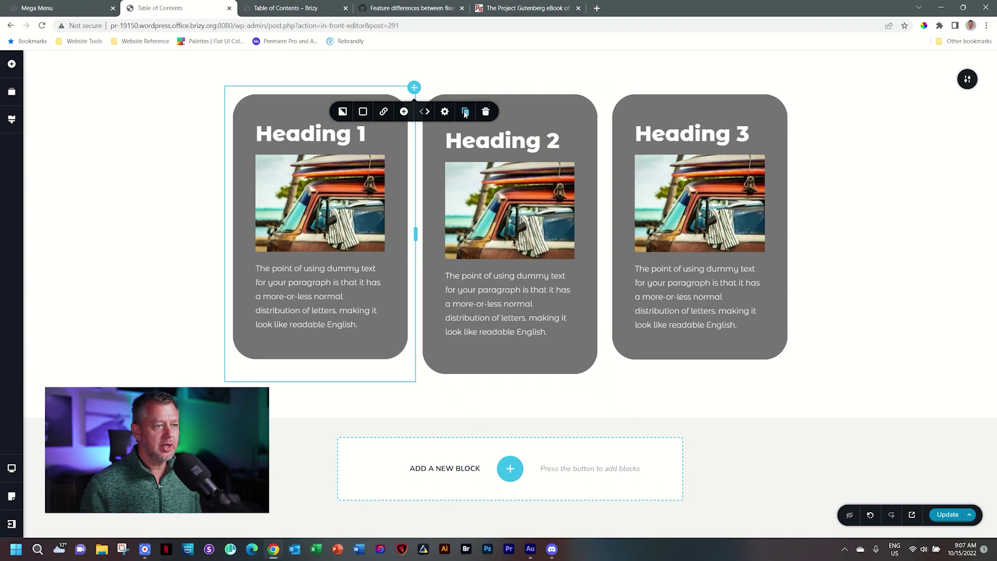
left_click(464, 111)
left_click(651, 88)
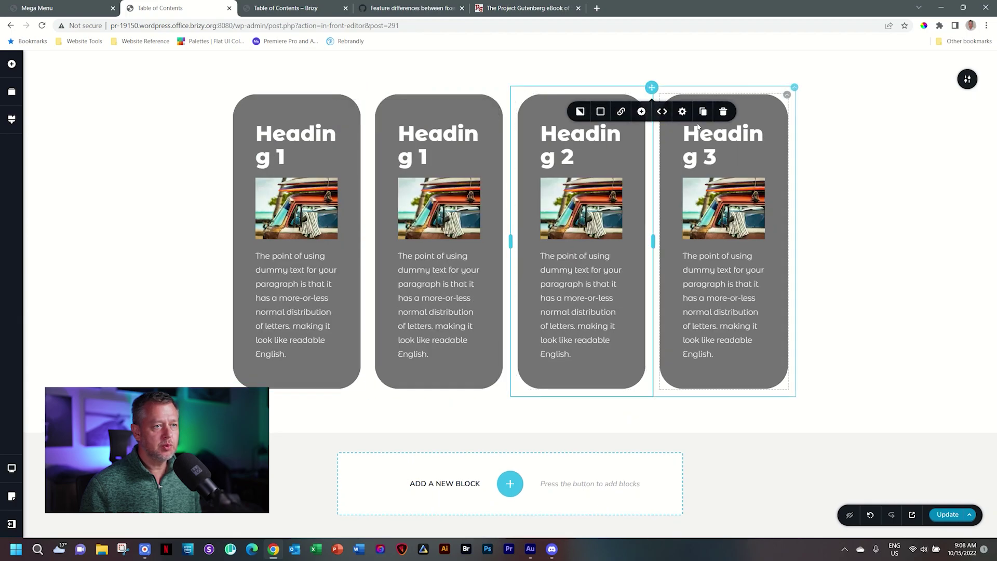
left_click(726, 111)
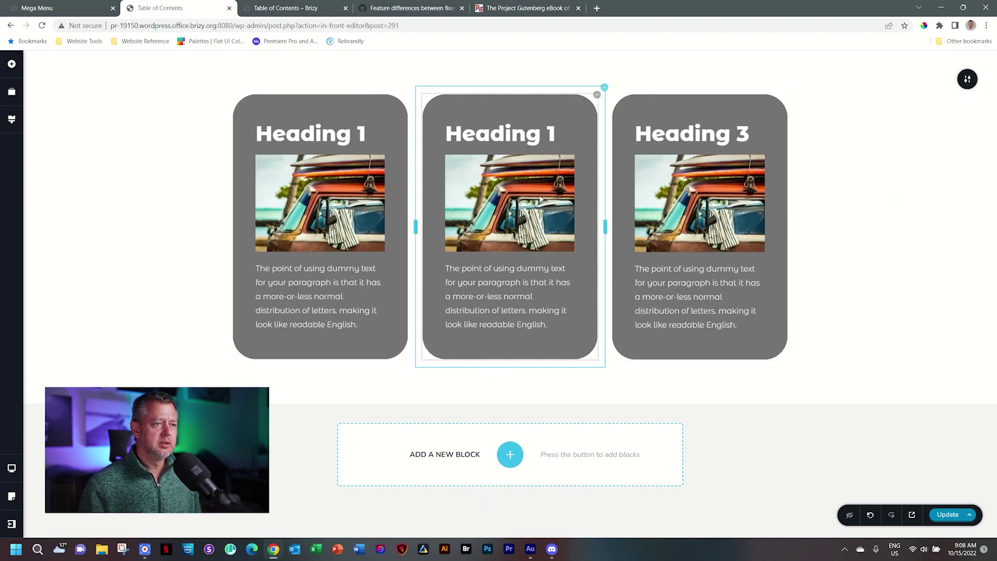
left_click(569, 139)
key("BackSpace")
type("2")
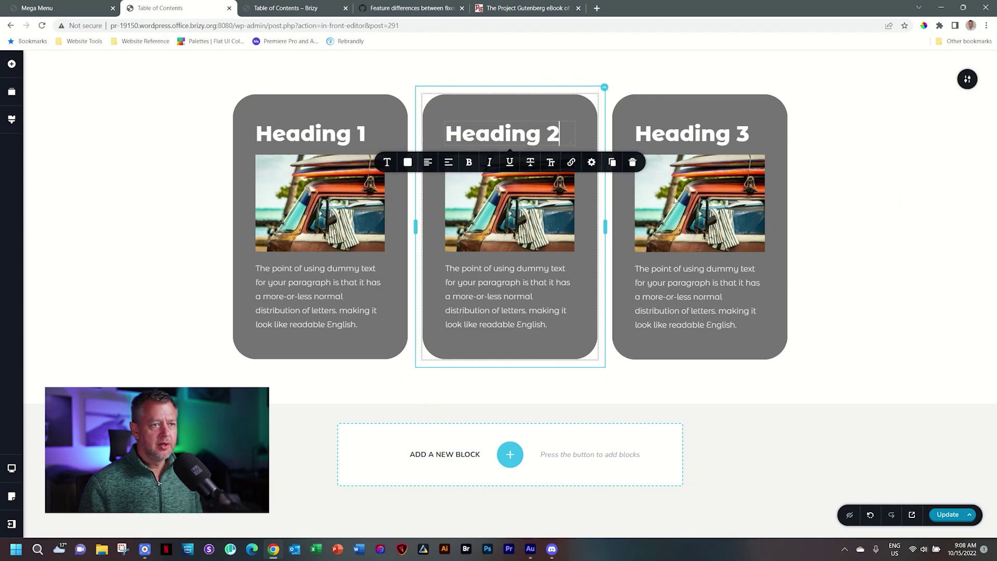
left_click(901, 226)
key("ctrl+z")
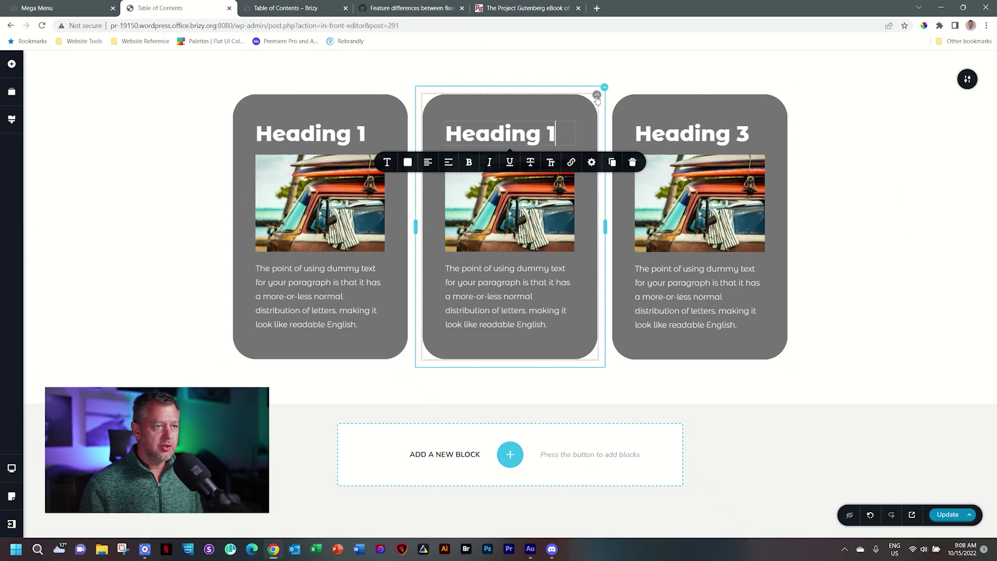
left_click(596, 95)
- Apply the yellow swatch to the middle card's column and the blue swatch to the right one
left_click(575, 118)
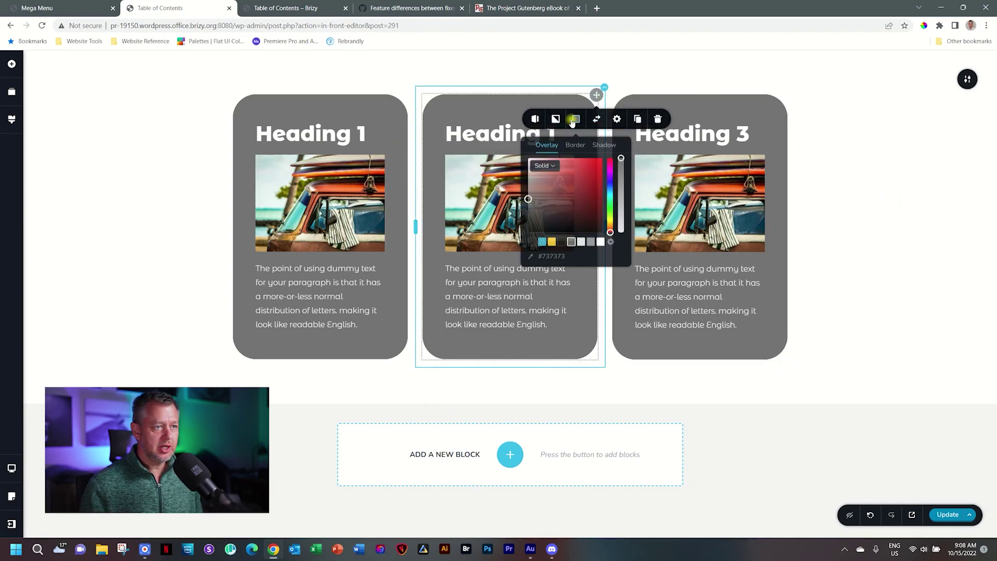
left_click(551, 242)
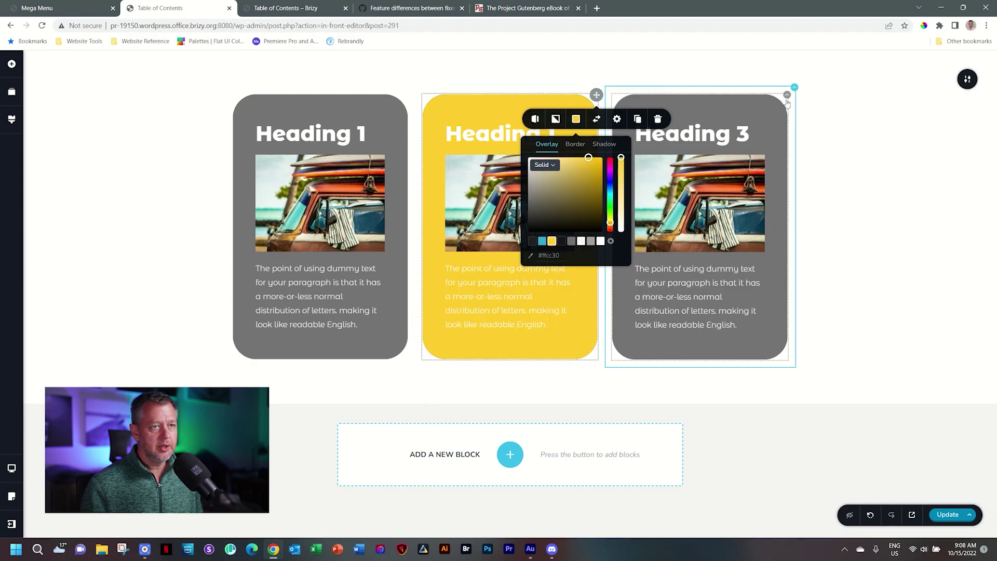
left_click(785, 100)
left_click(759, 120)
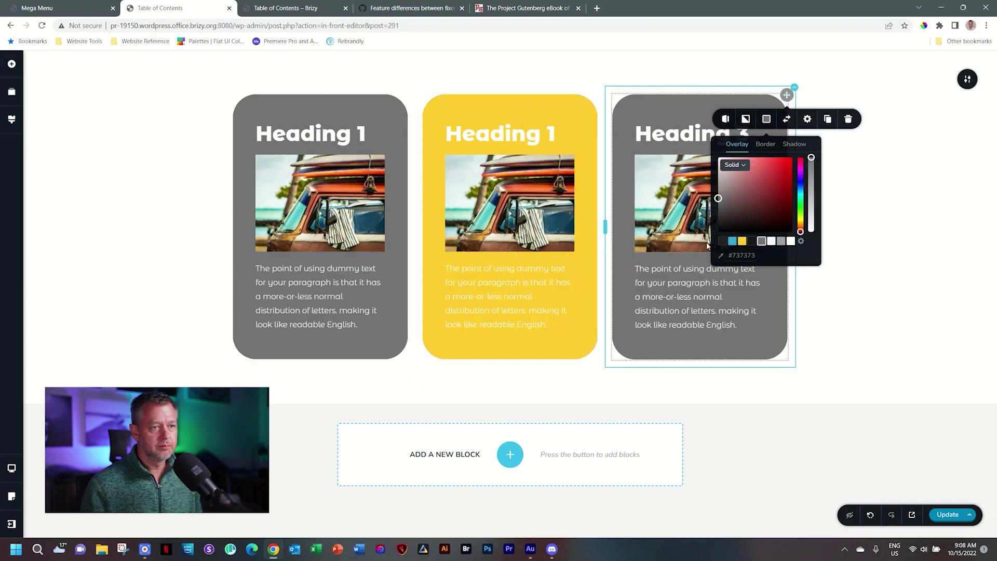
left_click(733, 242)
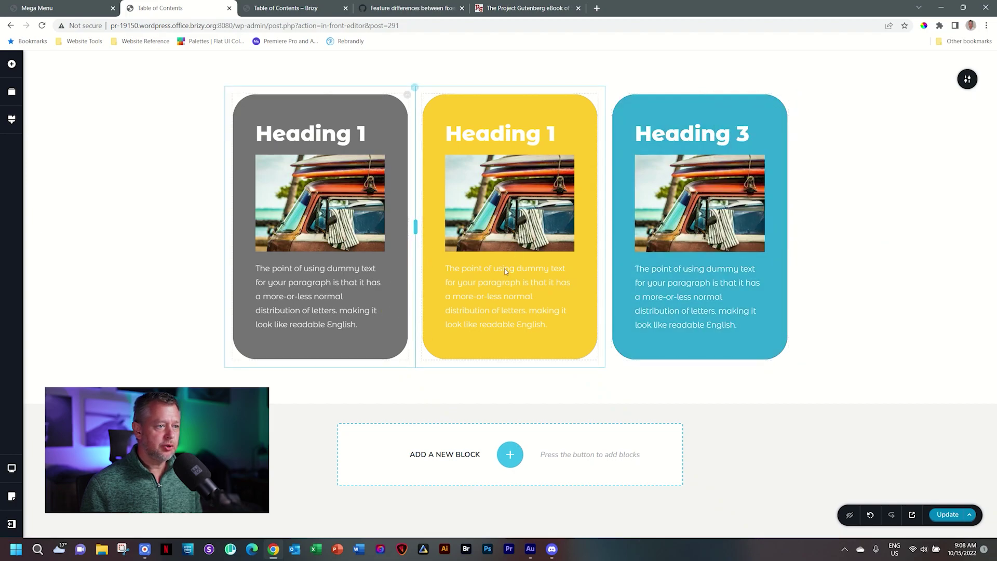
left_click(195, 197)
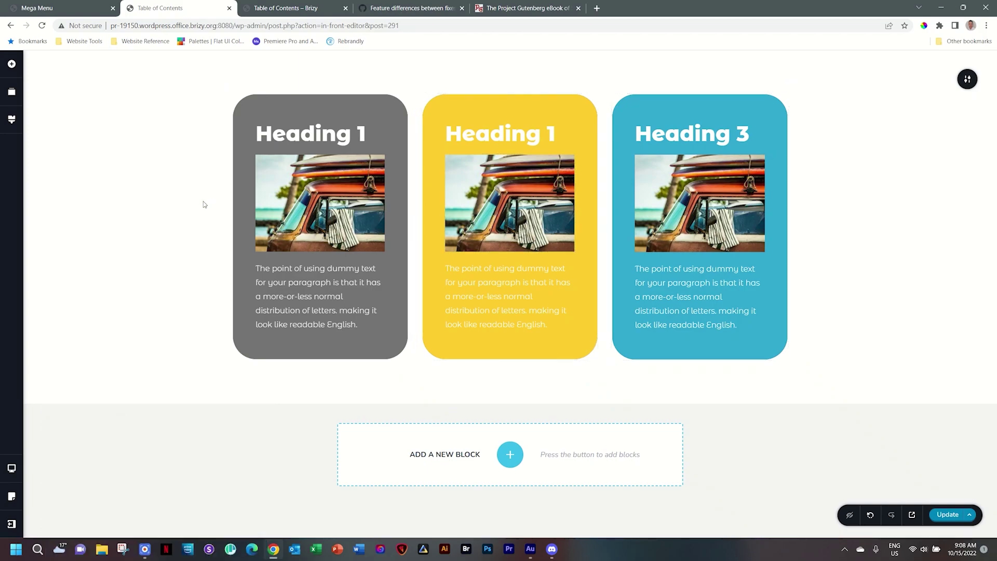
left_click(11, 468)
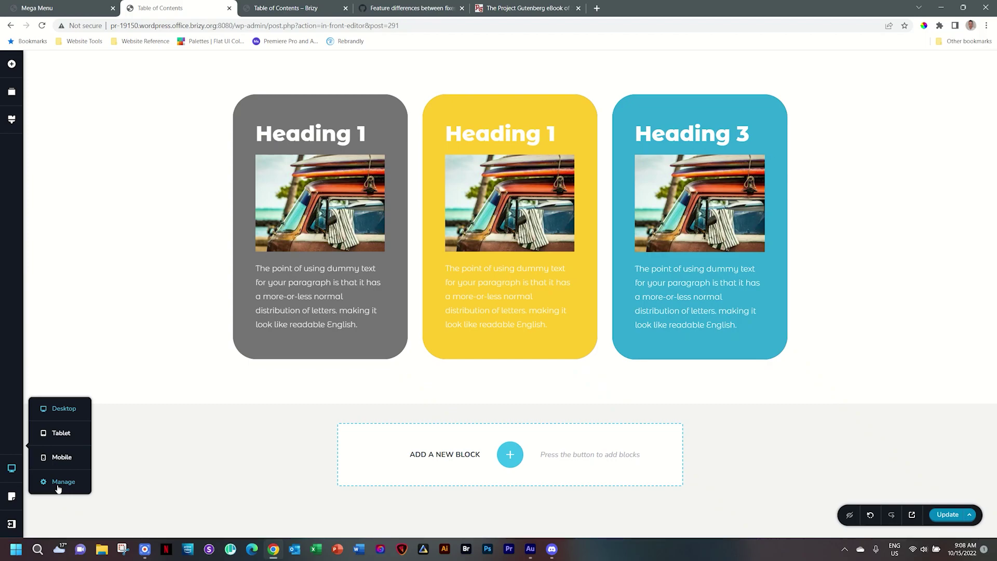
- Show the 1170 px content width setting, then switch the editor to the mobile preview
left_click(59, 487)
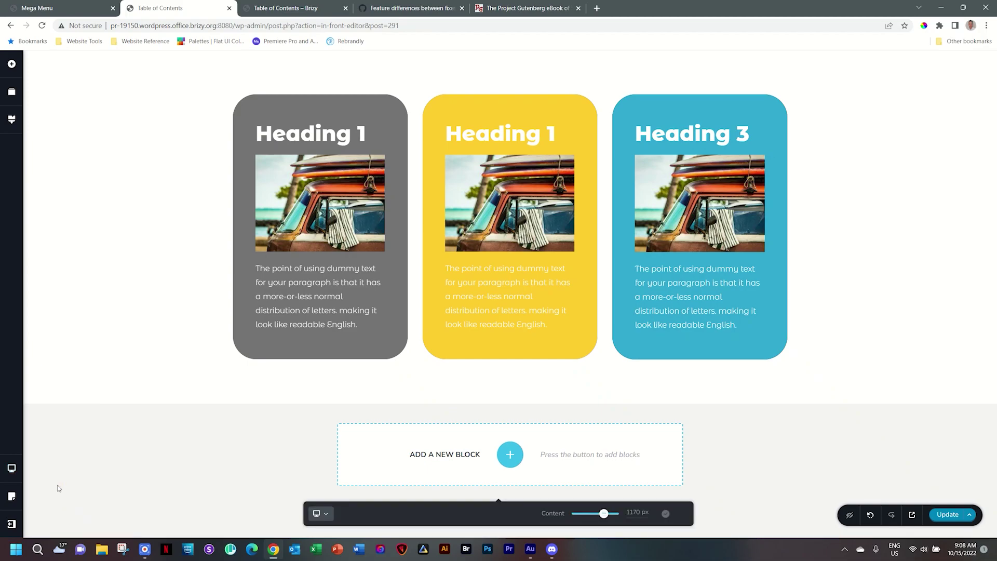
left_click(11, 468)
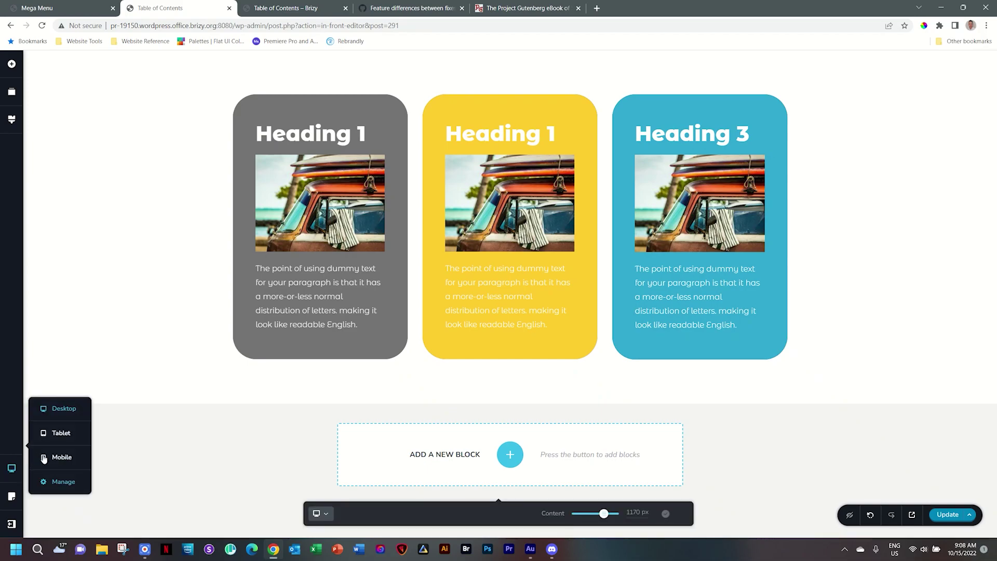
left_click(50, 454)
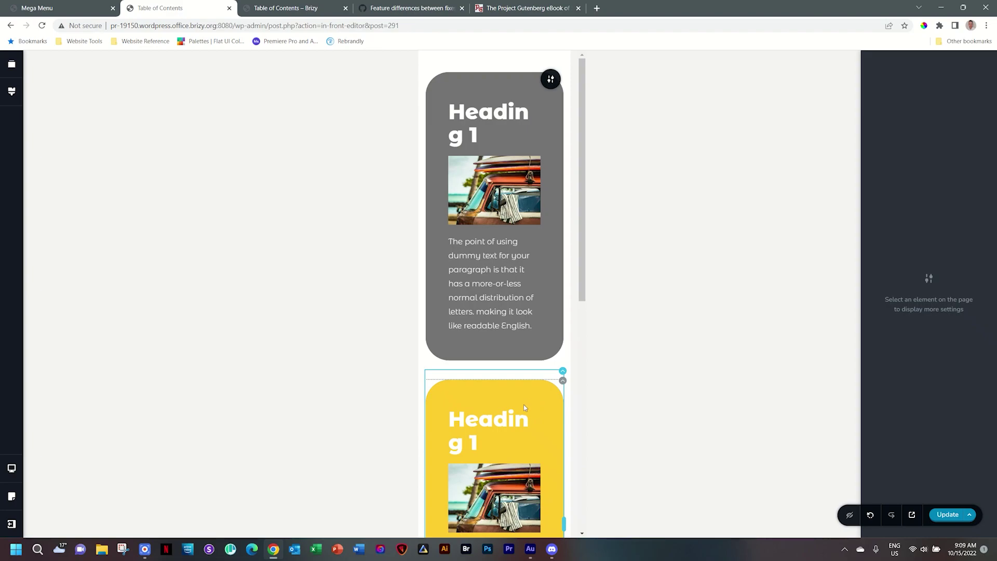
- In mobile view, open the yellow card's settings and select its heading text
left_click(513, 417)
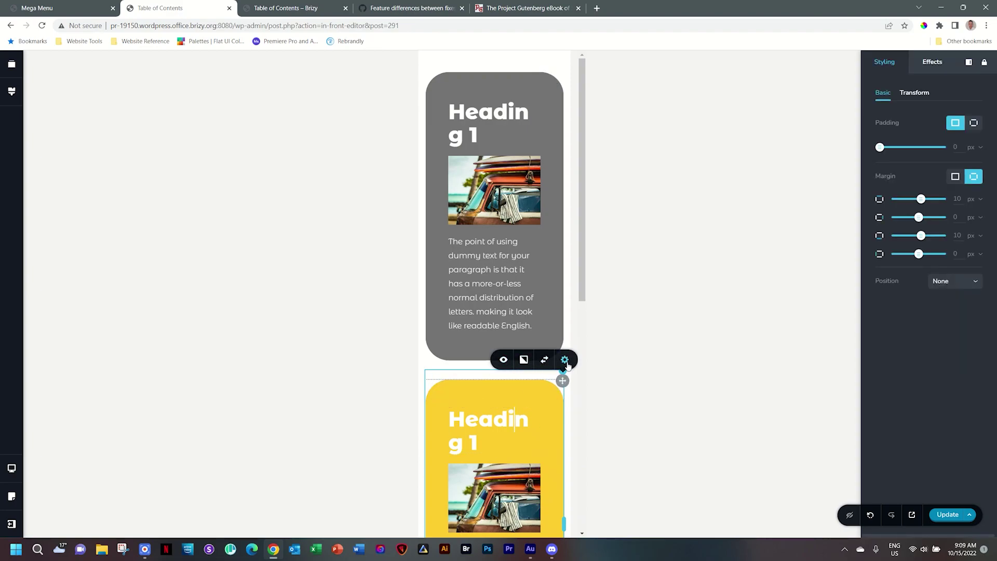
left_click(565, 359)
left_click(517, 418)
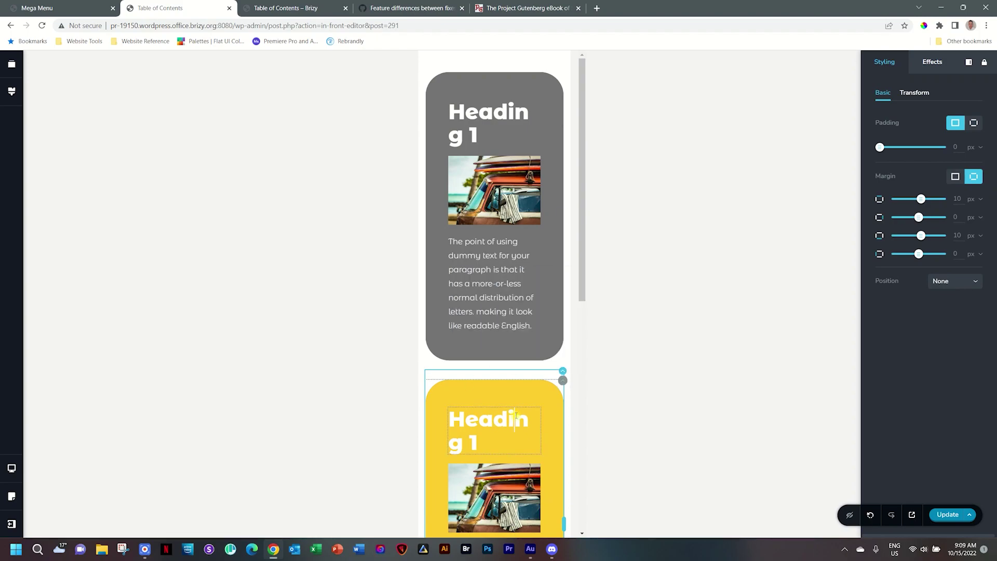